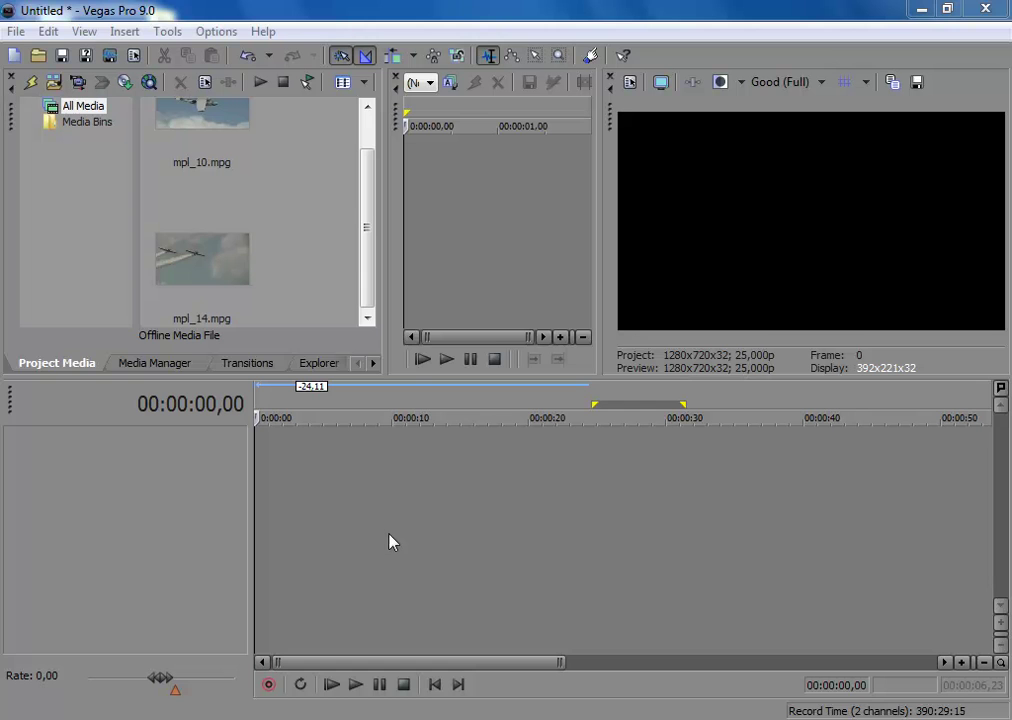
- Place mpl_14.mpg at the start of the timeline and mpl_10.mpg after it, overlapping the two clips by about 2 seconds
{"action": "left_click_drag", "start_coordinate": [186, 257], "coordinate": [268, 483]}
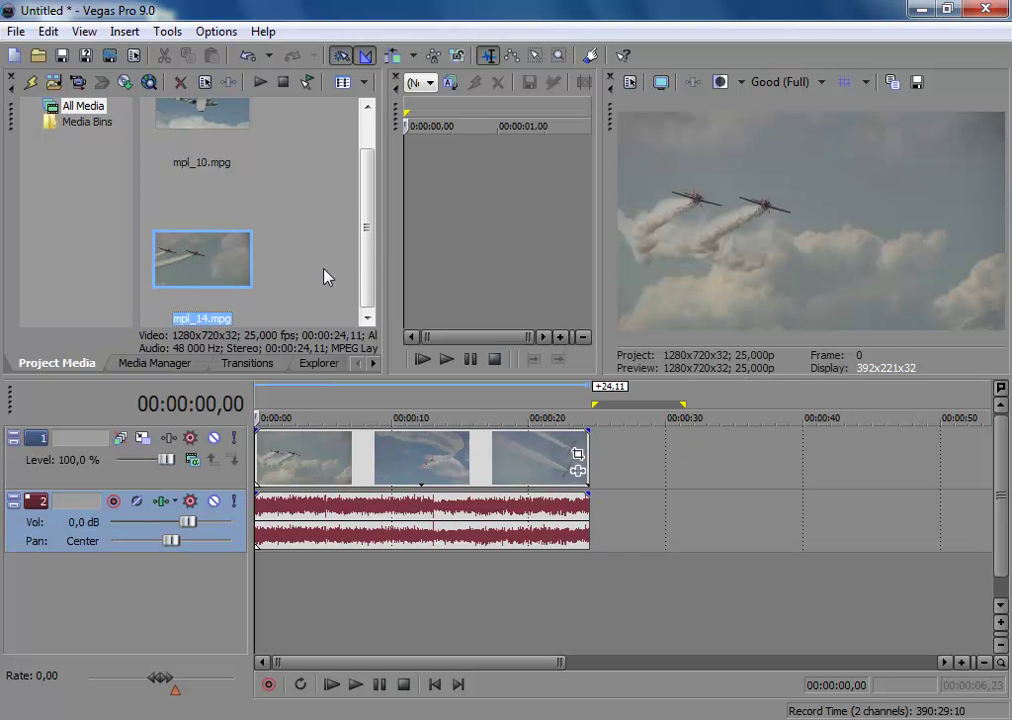
{"action": "left_click_drag", "start_coordinate": [165, 119], "coordinate": [588, 528]}
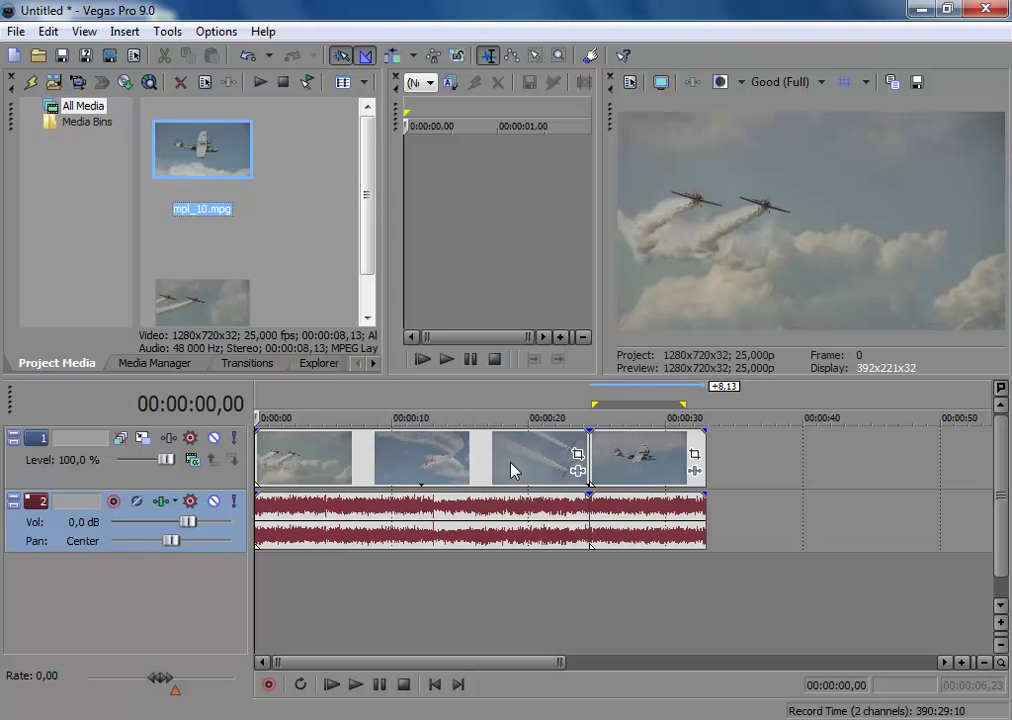
{"action": "left_click", "coordinate": [630, 458]}
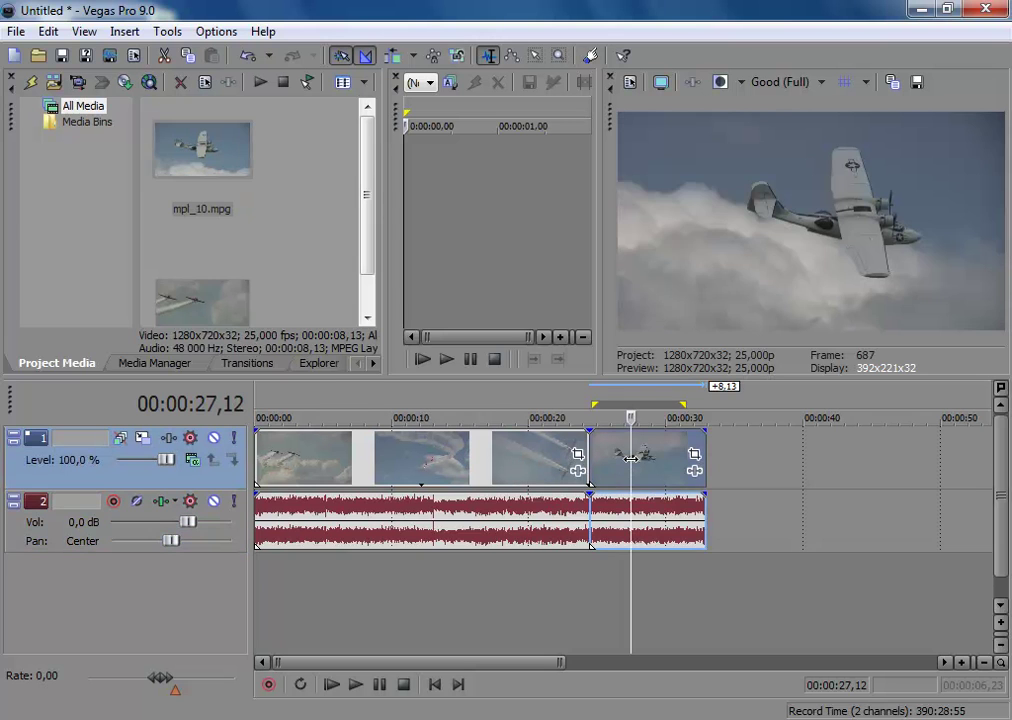
{"action": "left_click_drag", "start_coordinate": [657, 451], "coordinate": [630, 448]}
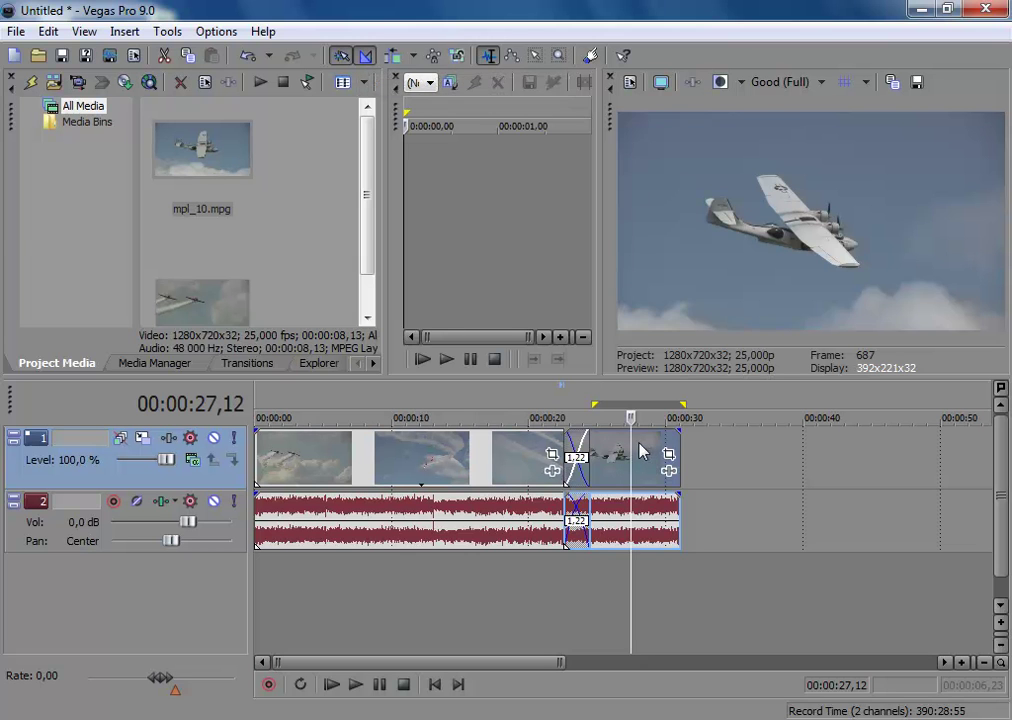
{"action": "left_click_drag", "start_coordinate": [640, 445], "coordinate": [638, 445]}
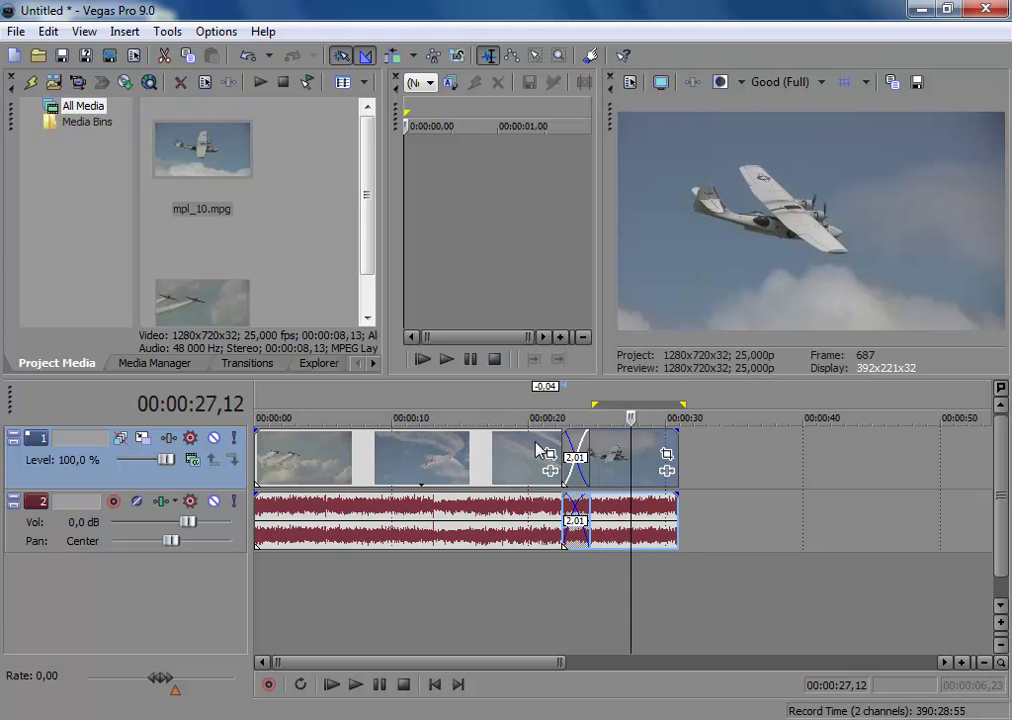
- Play the crossfade between the two clips, starting from about 00:00:20
{"action": "left_click", "coordinate": [537, 460]}
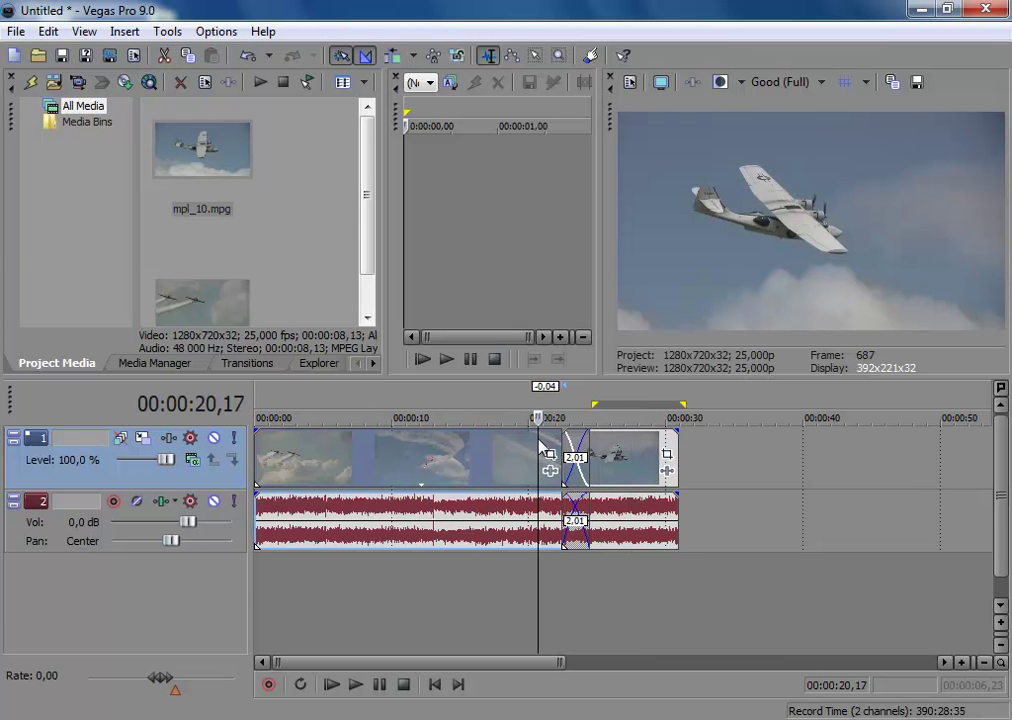
{"action": "left_click", "coordinate": [356, 684]}
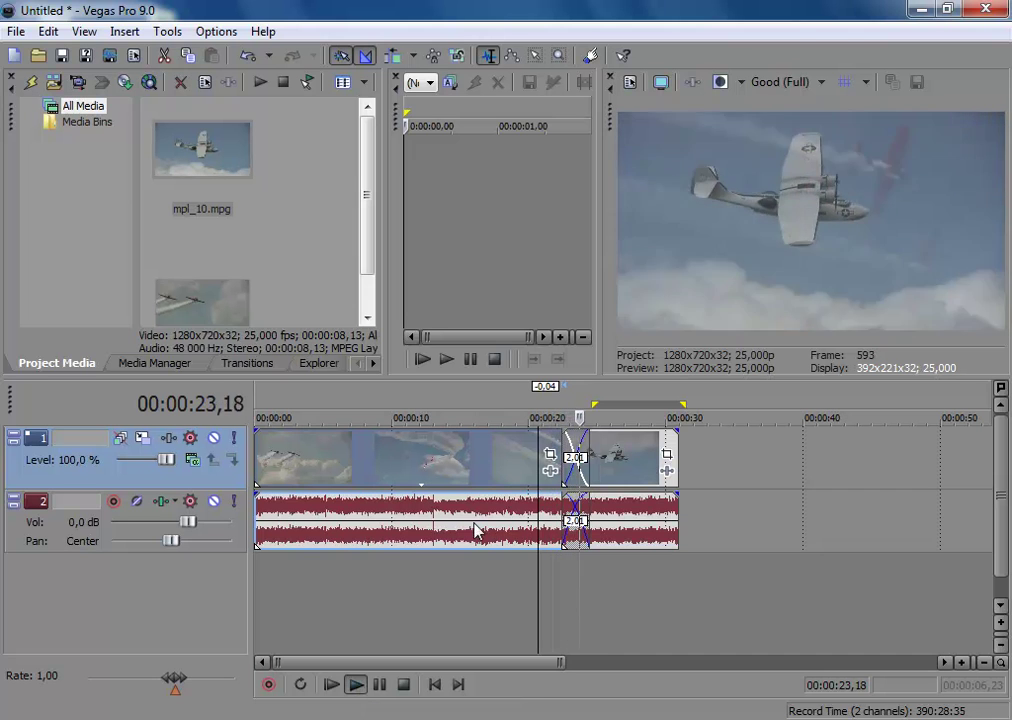
{"action": "left_click", "coordinate": [403, 684]}
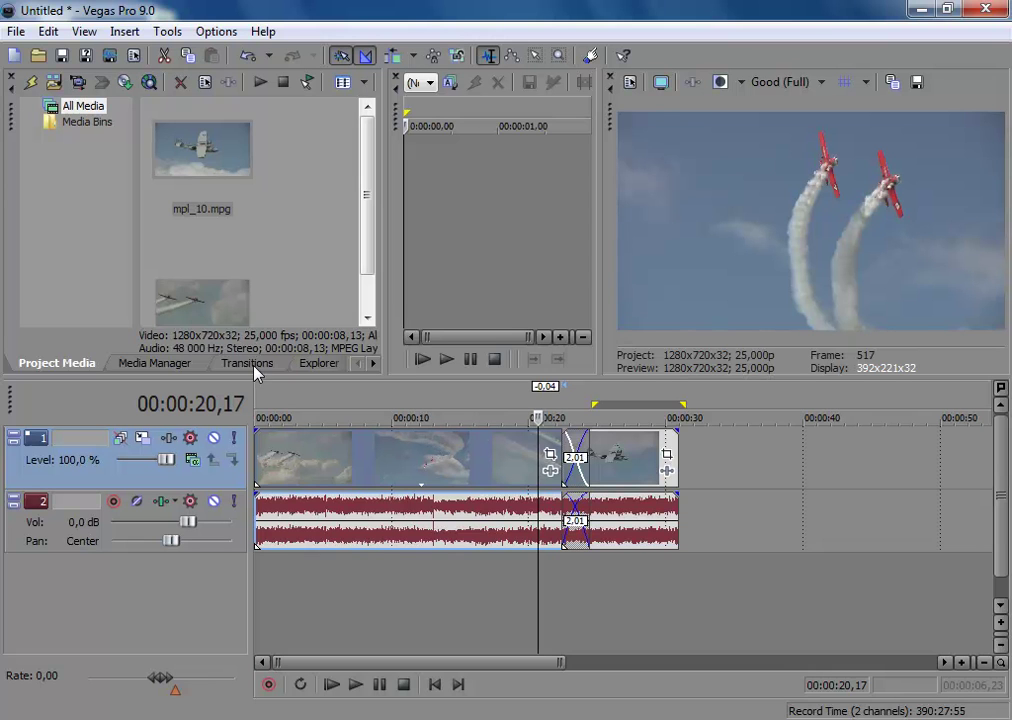
- Browse the transition categories, including Clock Wipe, Cross Effect, Dissolve, Gradient Wipe and Iris, and return to the 3D Blinds presets
{"action": "left_click", "coordinate": [255, 367]}
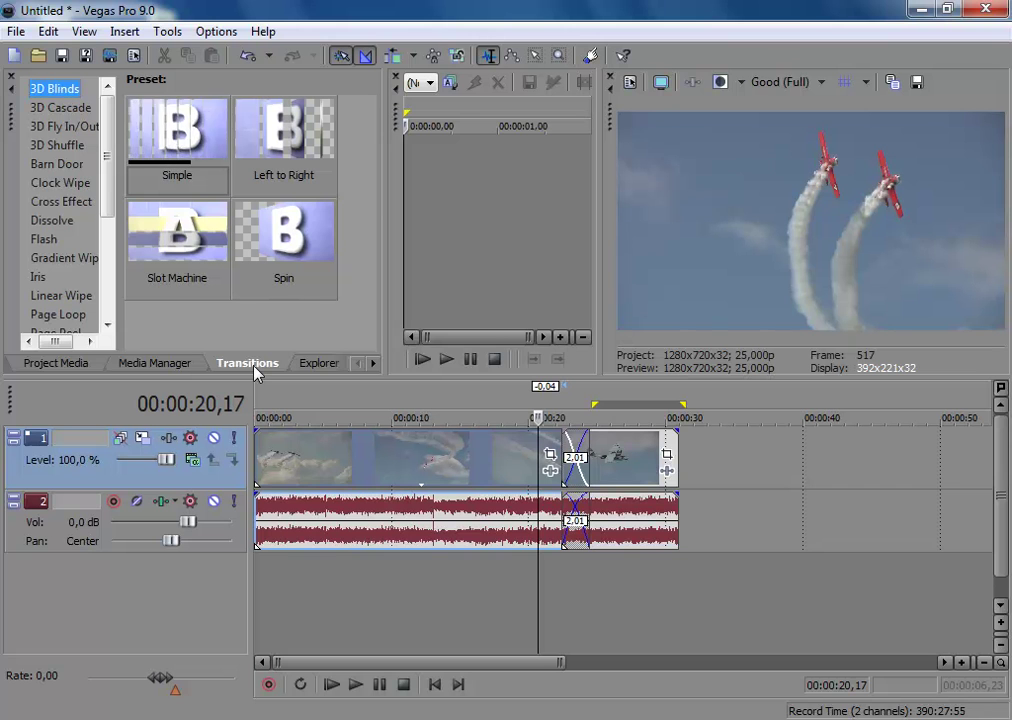
{"action": "left_click", "coordinate": [85, 31]}
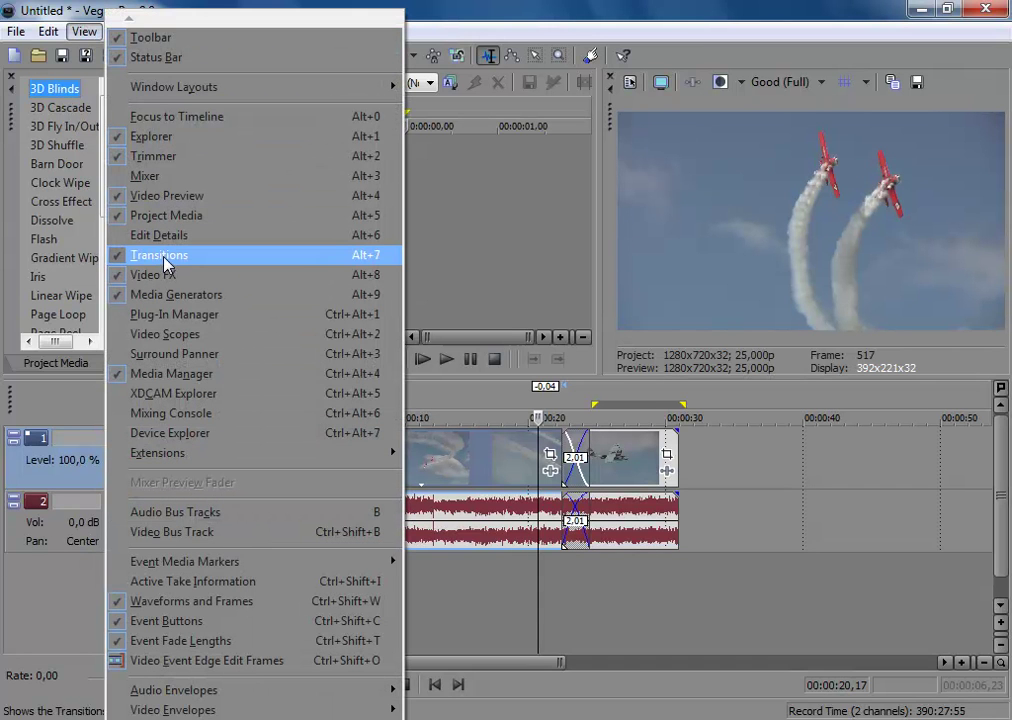
{"action": "left_click", "coordinate": [362, 258]}
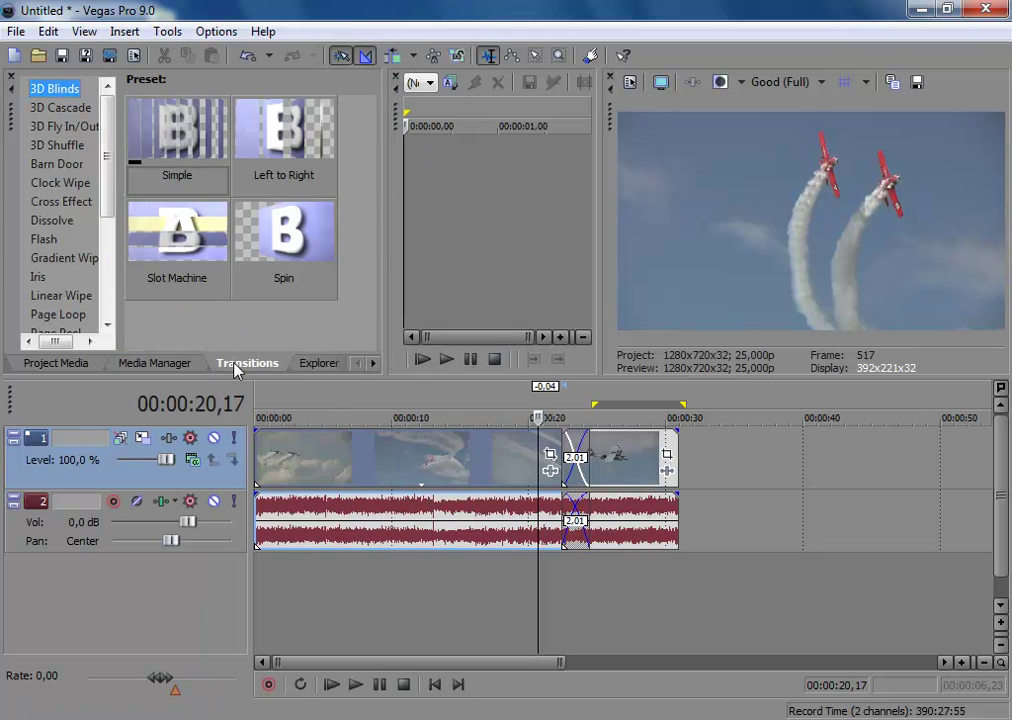
{"action": "left_click", "coordinate": [47, 181]}
{"action": "left_click", "coordinate": [52, 203]}
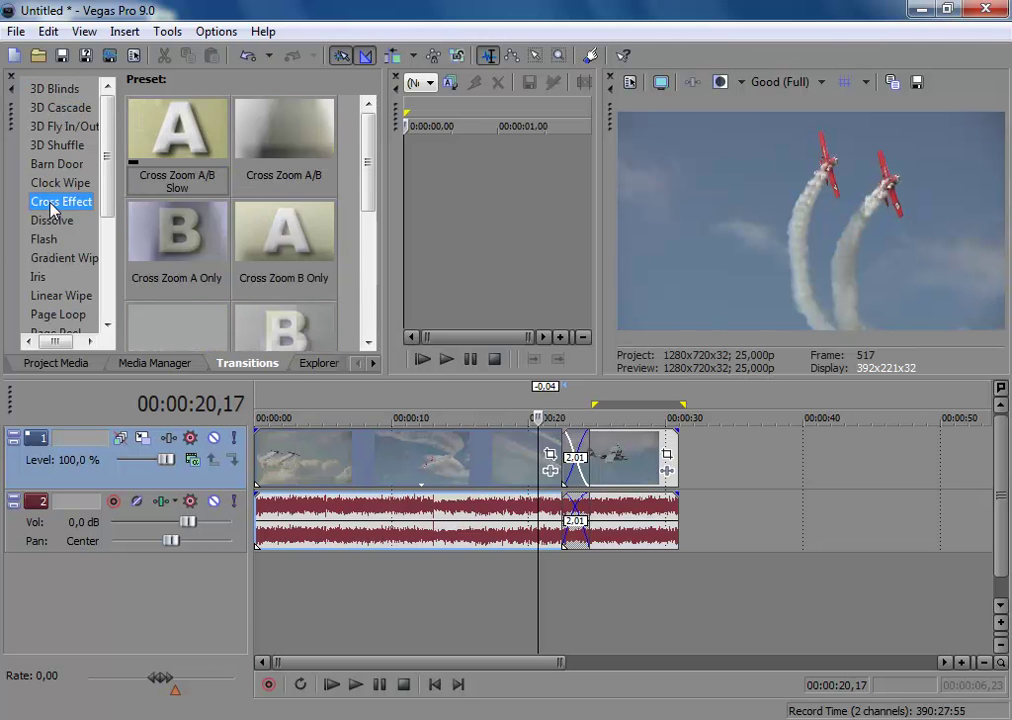
{"action": "left_click", "coordinate": [46, 222]}
{"action": "left_click", "coordinate": [46, 259]}
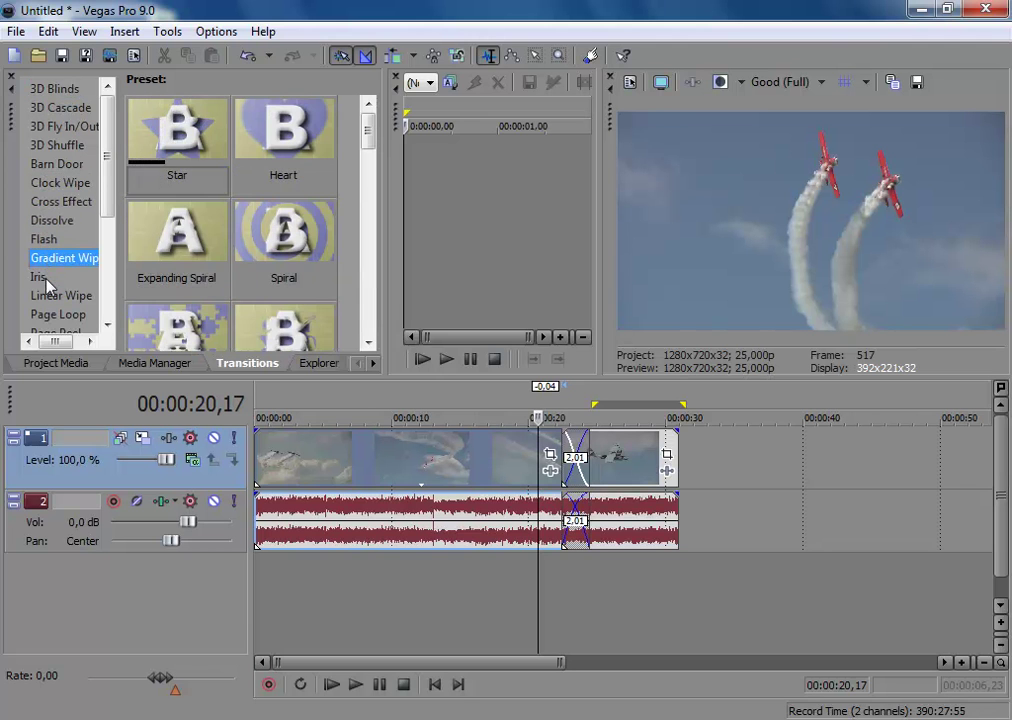
{"action": "left_click", "coordinate": [40, 277]}
{"action": "left_click", "coordinate": [44, 88]}
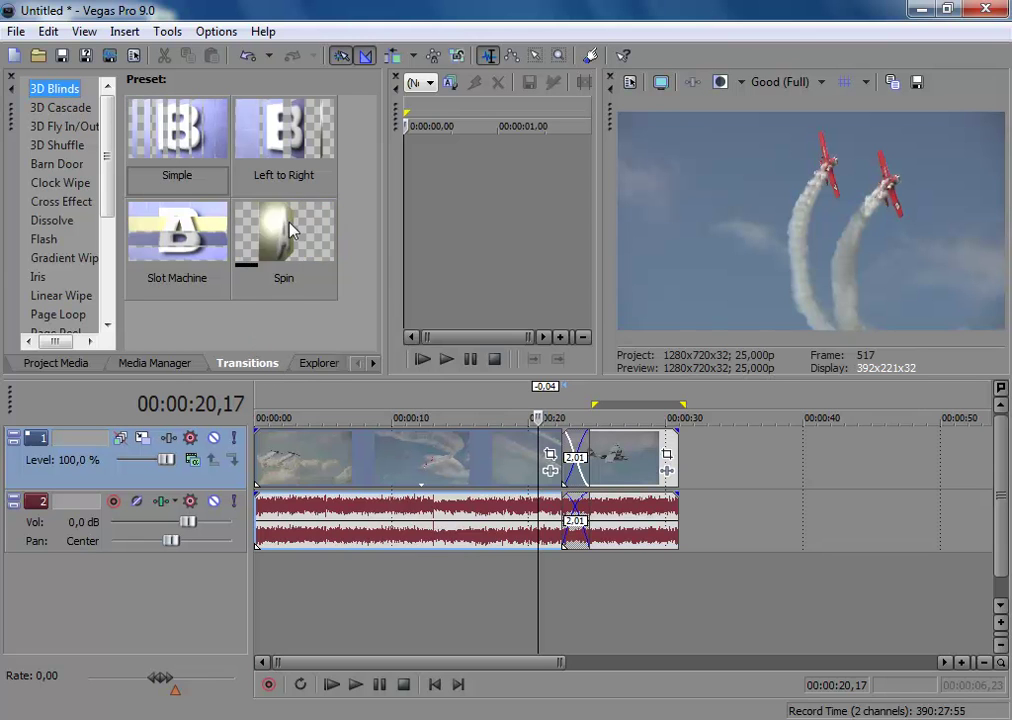
- Apply the 3D Blinds Spin preset to the overlap between the two video clips and play the transition
{"action": "left_click_drag", "start_coordinate": [285, 235], "coordinate": [571, 449]}
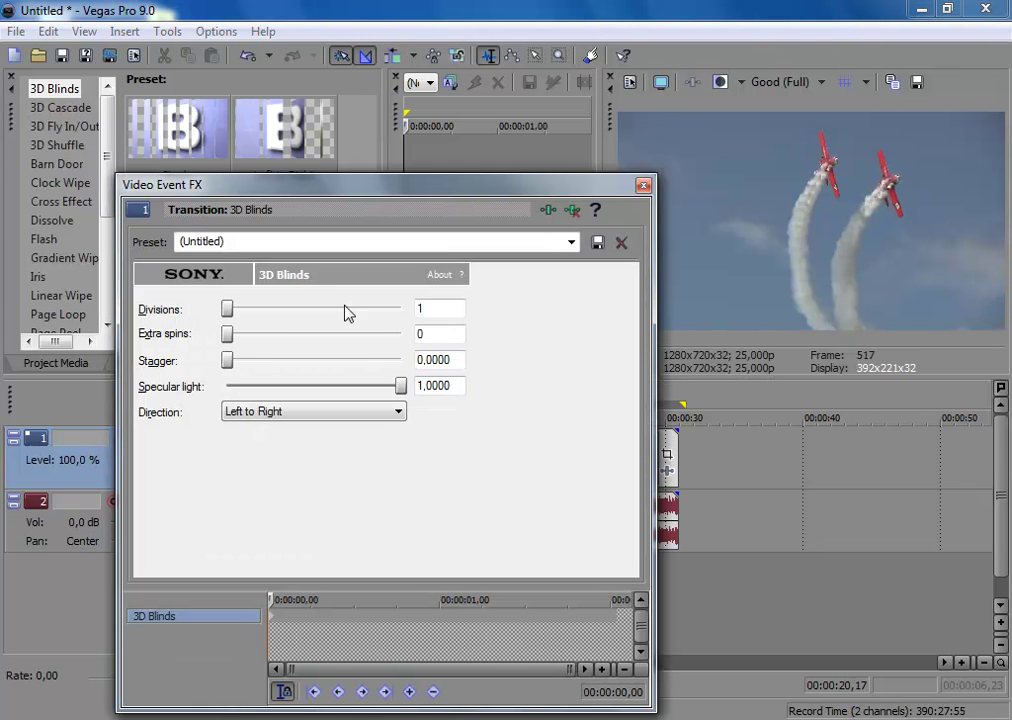
{"action": "left_click", "coordinate": [644, 186]}
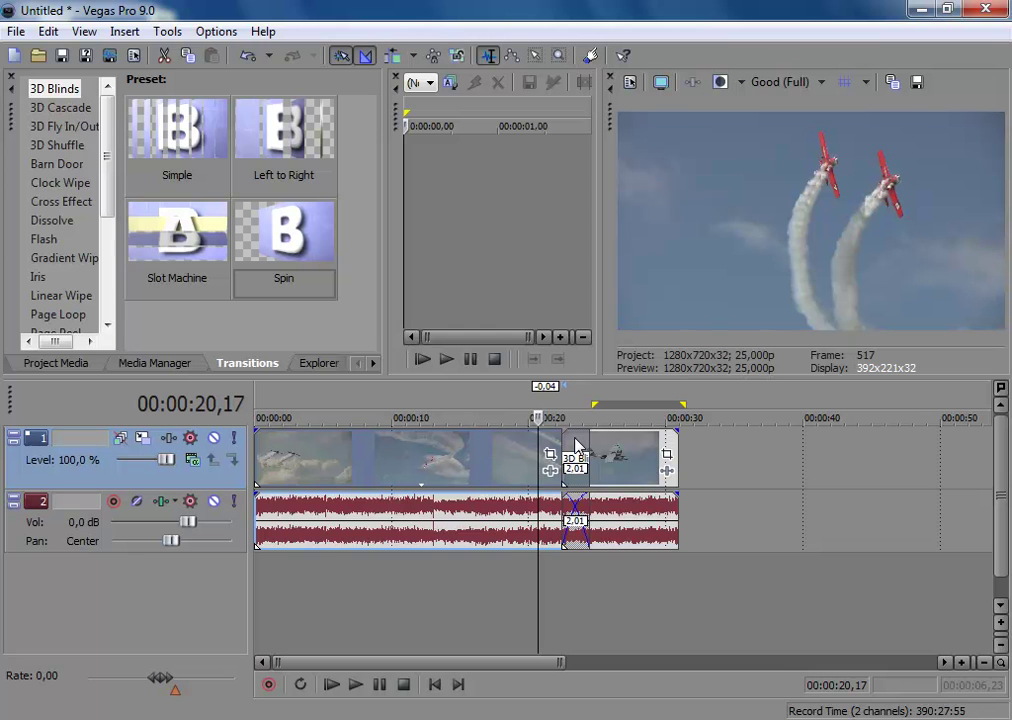
{"action": "left_click", "coordinate": [355, 685]}
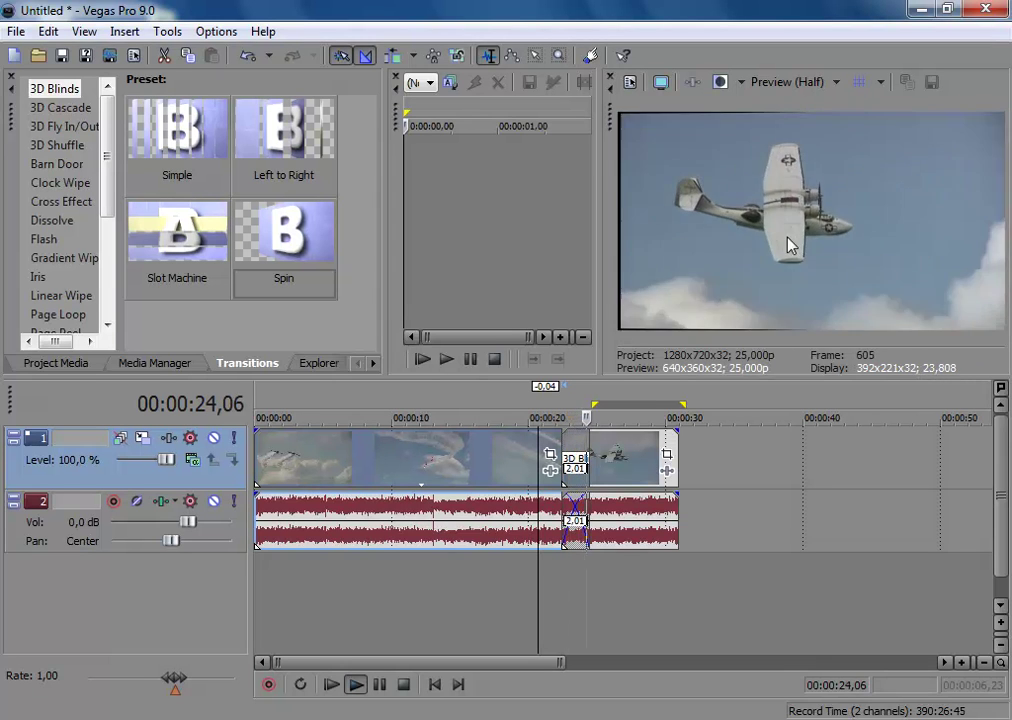
{"action": "left_click", "coordinate": [403, 685]}
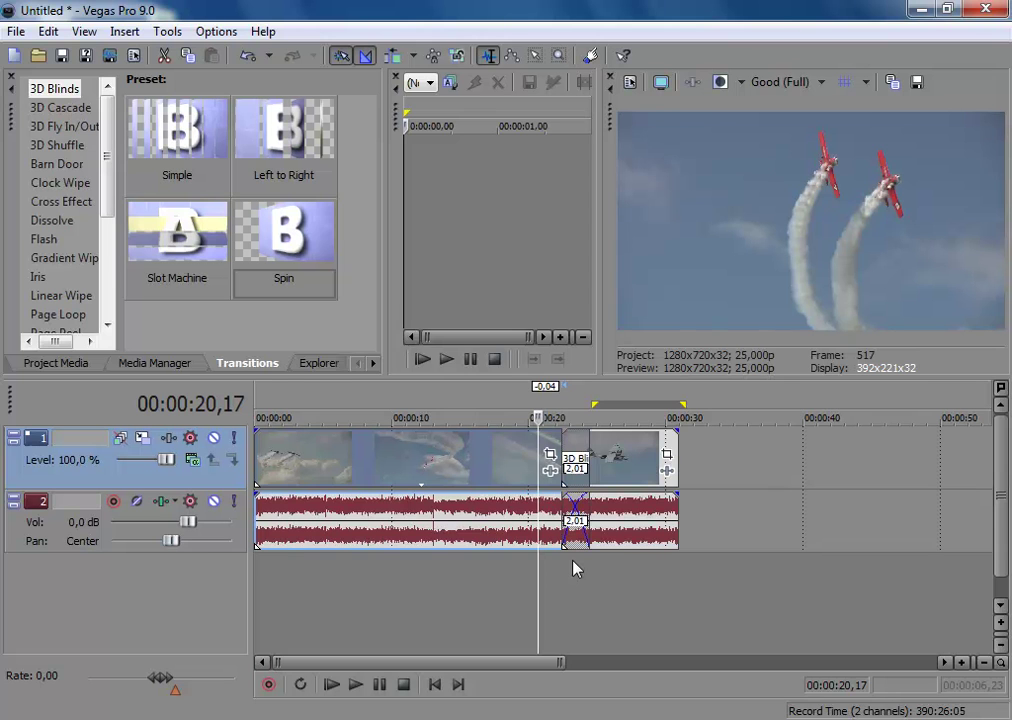
- Move the second clip to shorten the transition overlap to 1 second and play it from about 00:00:22
{"action": "left_click", "coordinate": [612, 455]}
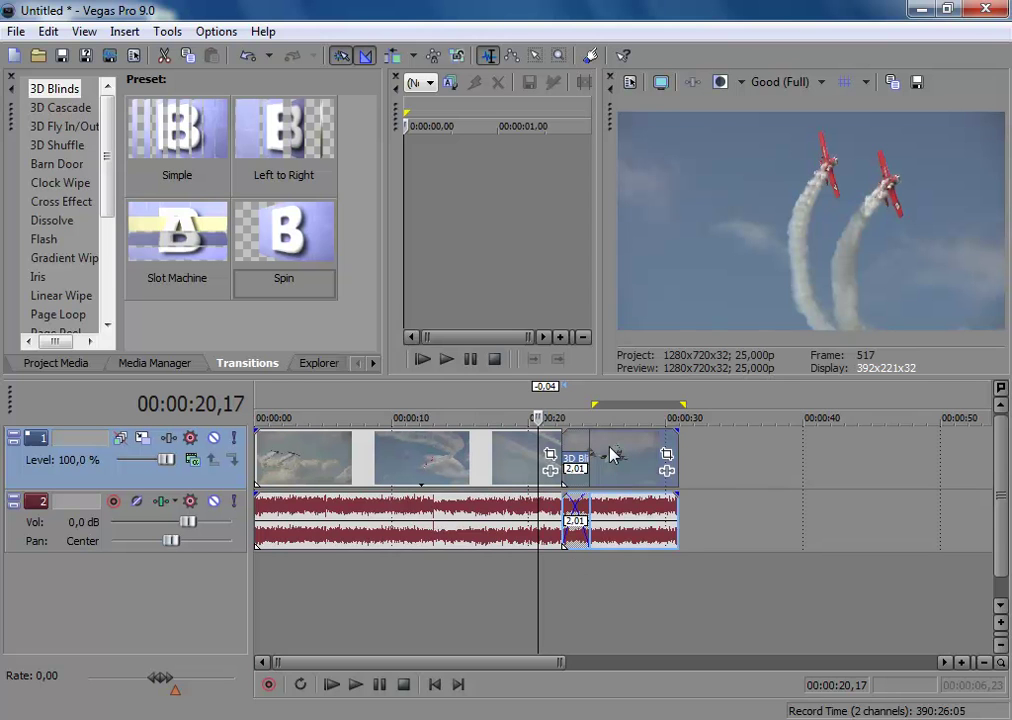
{"action": "left_click_drag", "start_coordinate": [612, 455], "coordinate": [620, 455]}
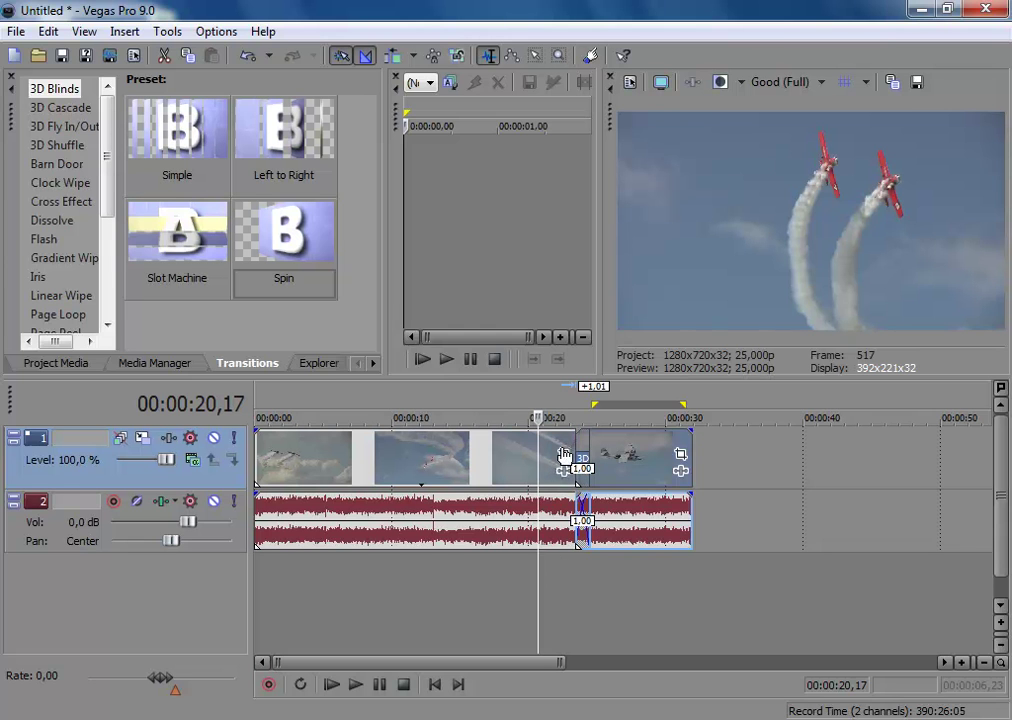
{"action": "left_click", "coordinate": [559, 458]}
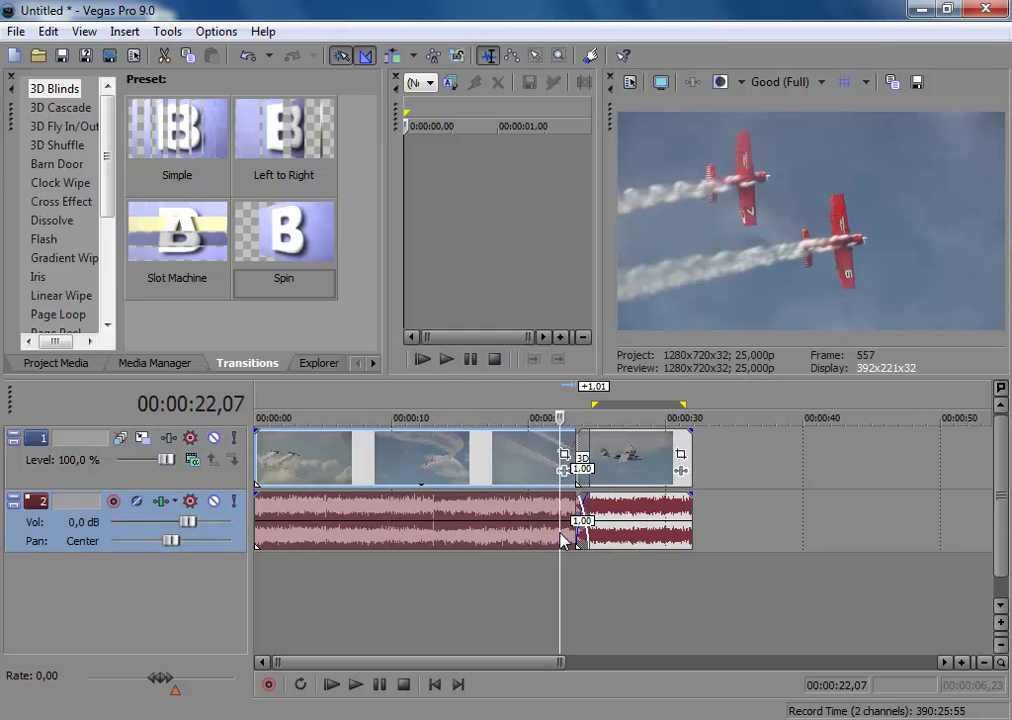
{"action": "left_click", "coordinate": [356, 685]}
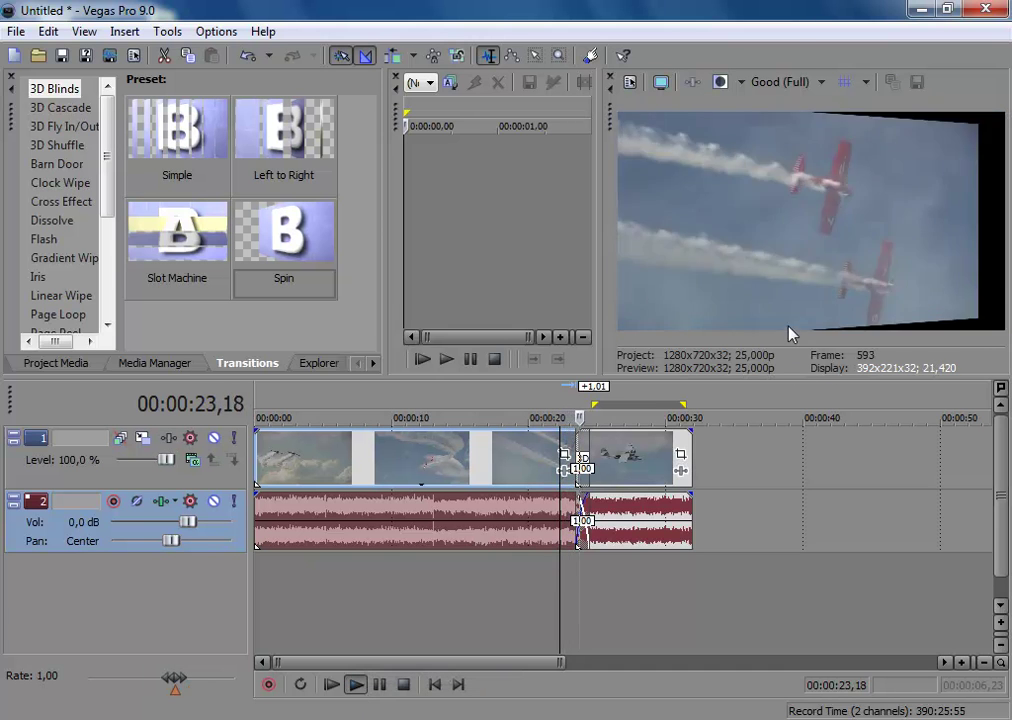
{"action": "left_click", "coordinate": [404, 685]}
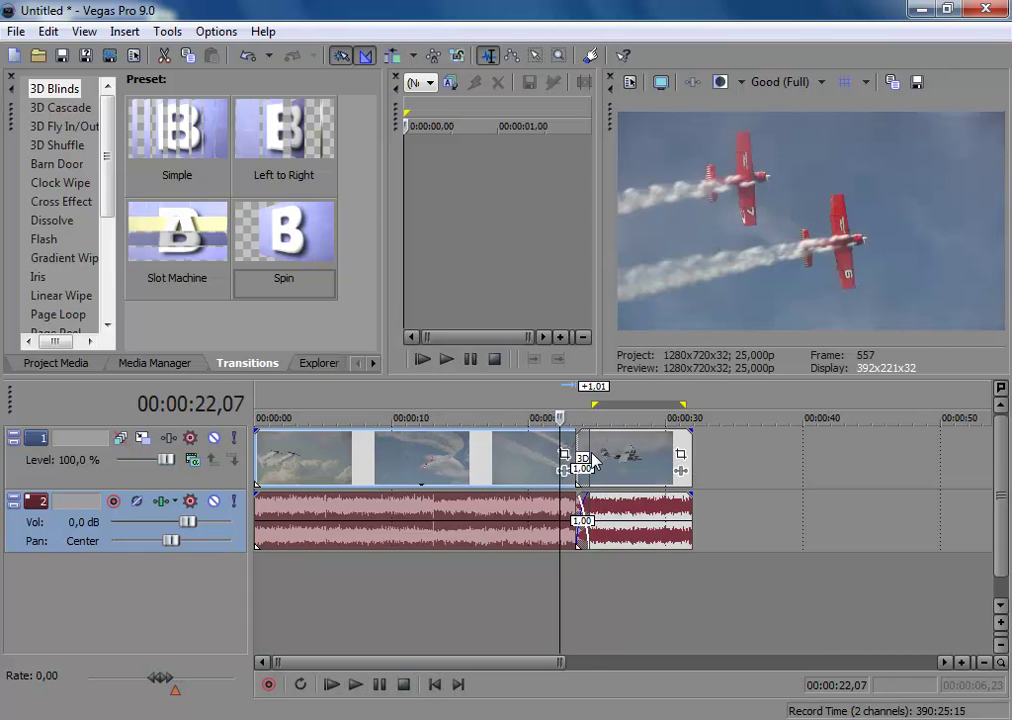
- Lengthen the transition by moving the second clip over the first, settling on an overlap of 2 seconds and 4 frames
{"action": "left_click_drag", "start_coordinate": [657, 453], "coordinate": [621, 458]}
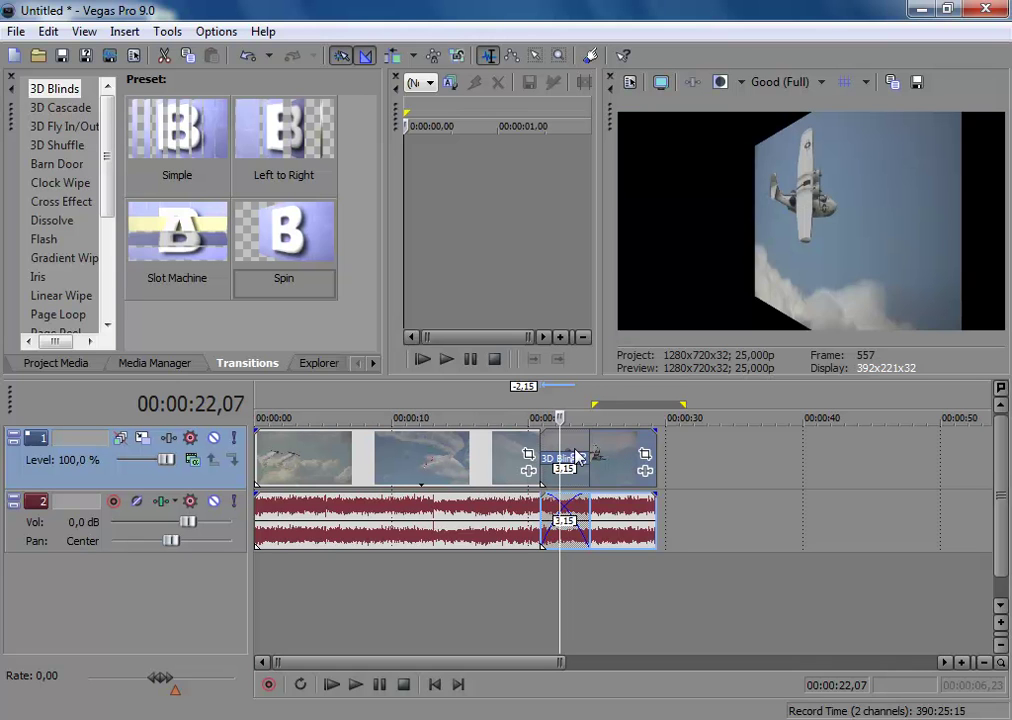
{"action": "left_click_drag", "start_coordinate": [577, 455], "coordinate": [627, 455]}
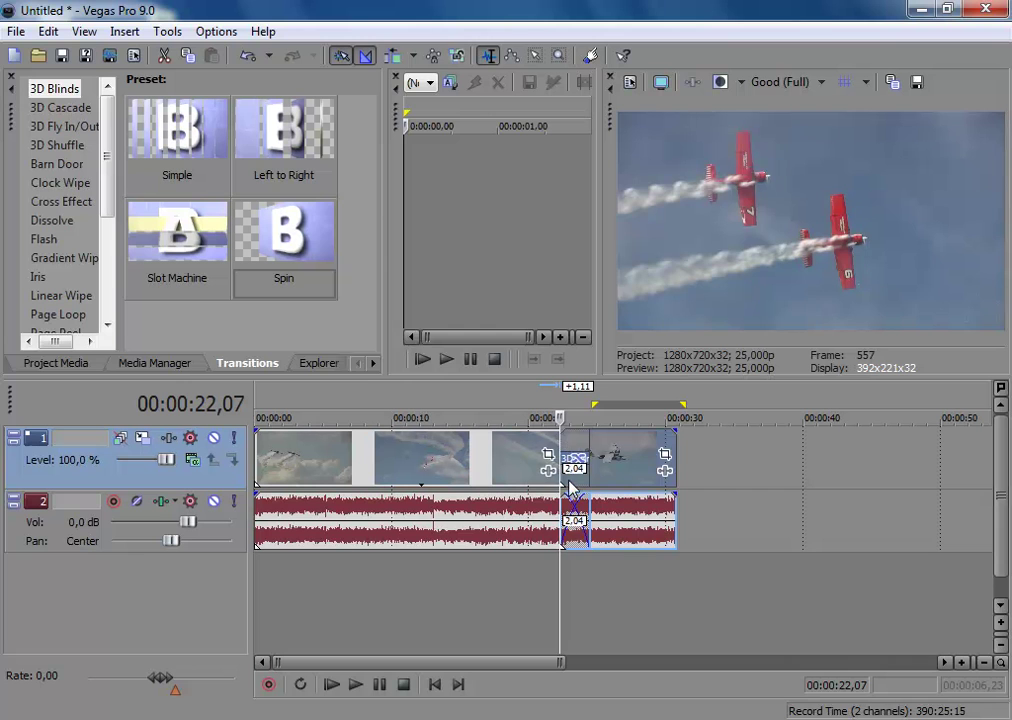
- Set the direction of the 3D Blinds transition to Top to Bottom
{"action": "scroll", "coordinate": [620, 450], "scroll_direction": "up", "scroll_amount": 2}
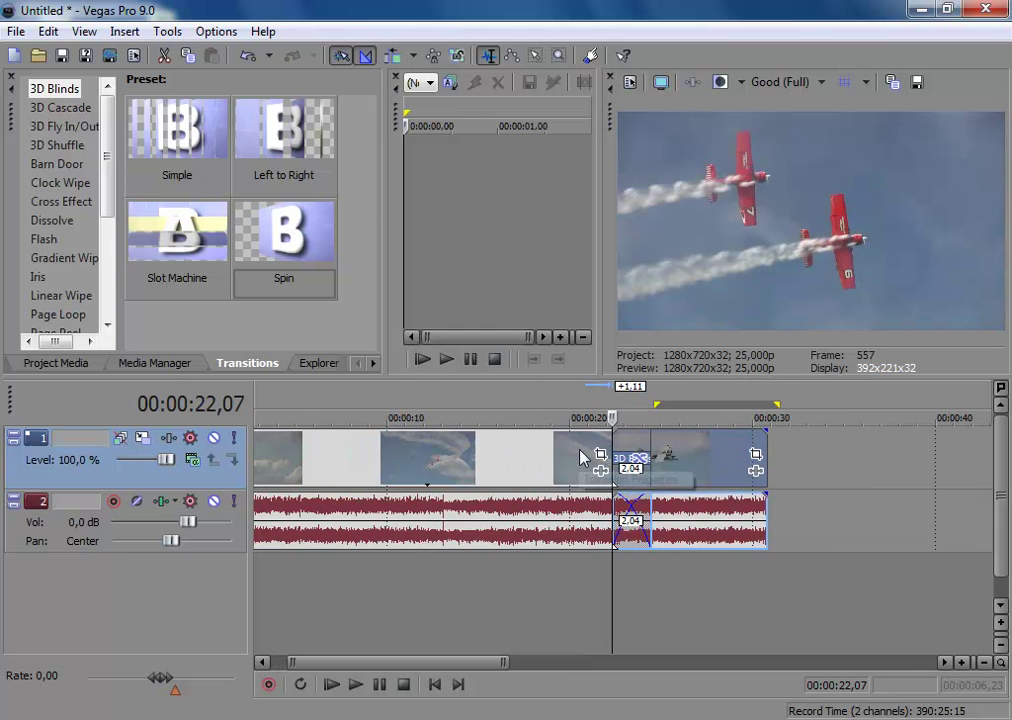
{"action": "scroll", "coordinate": [650, 445], "scroll_direction": "up", "scroll_amount": 1}
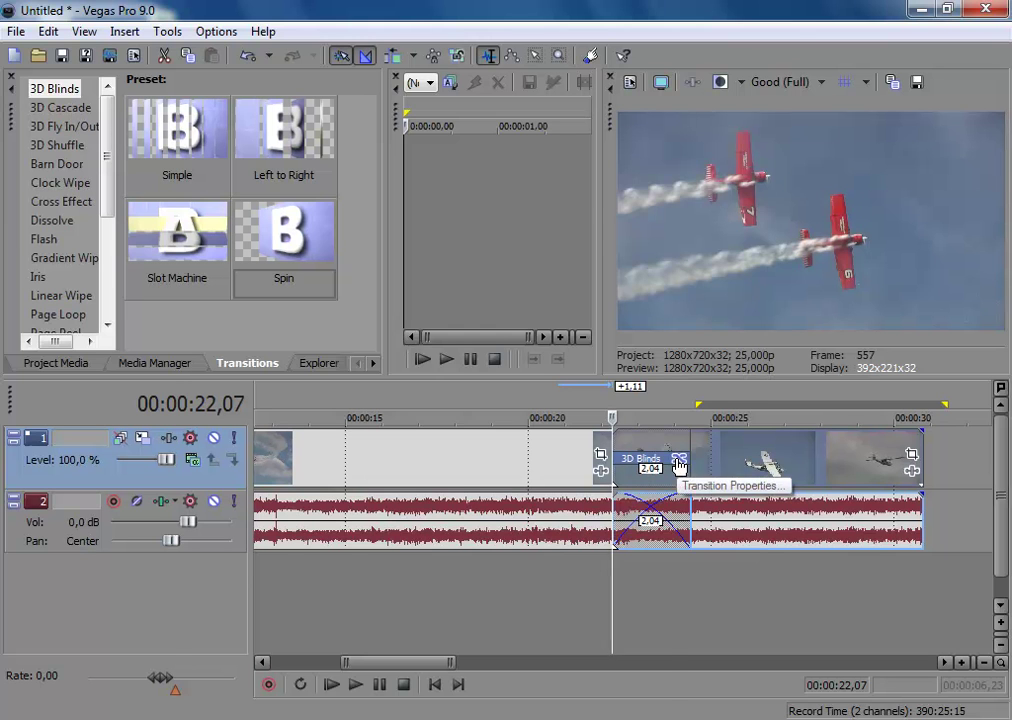
{"action": "left_click", "coordinate": [678, 462]}
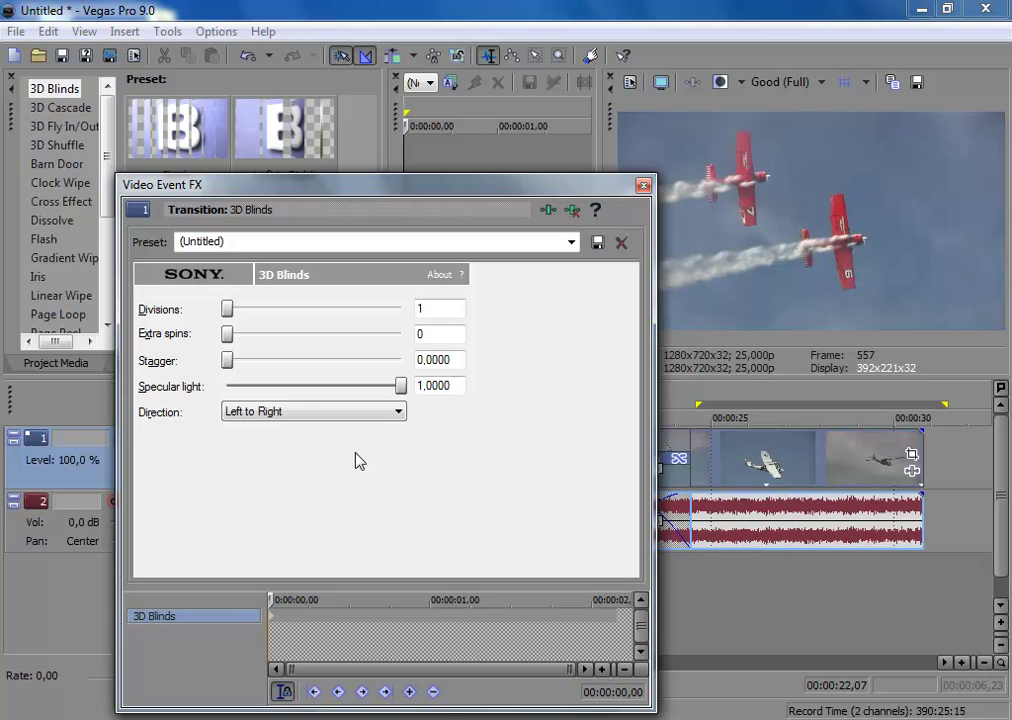
{"action": "left_click", "coordinate": [308, 413]}
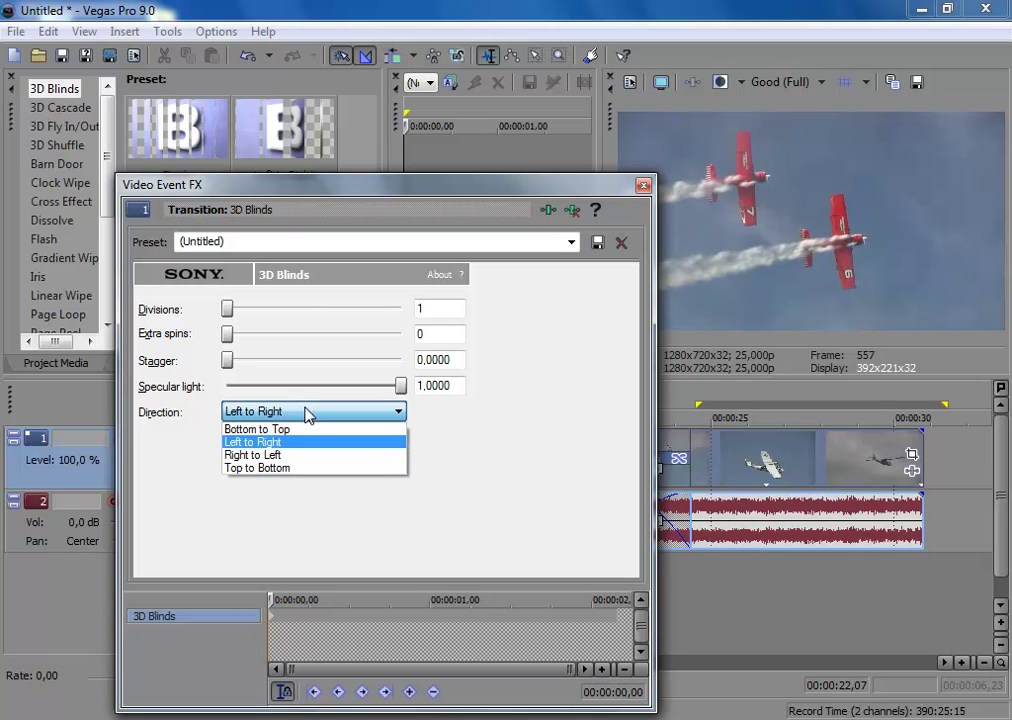
{"action": "left_click", "coordinate": [259, 468]}
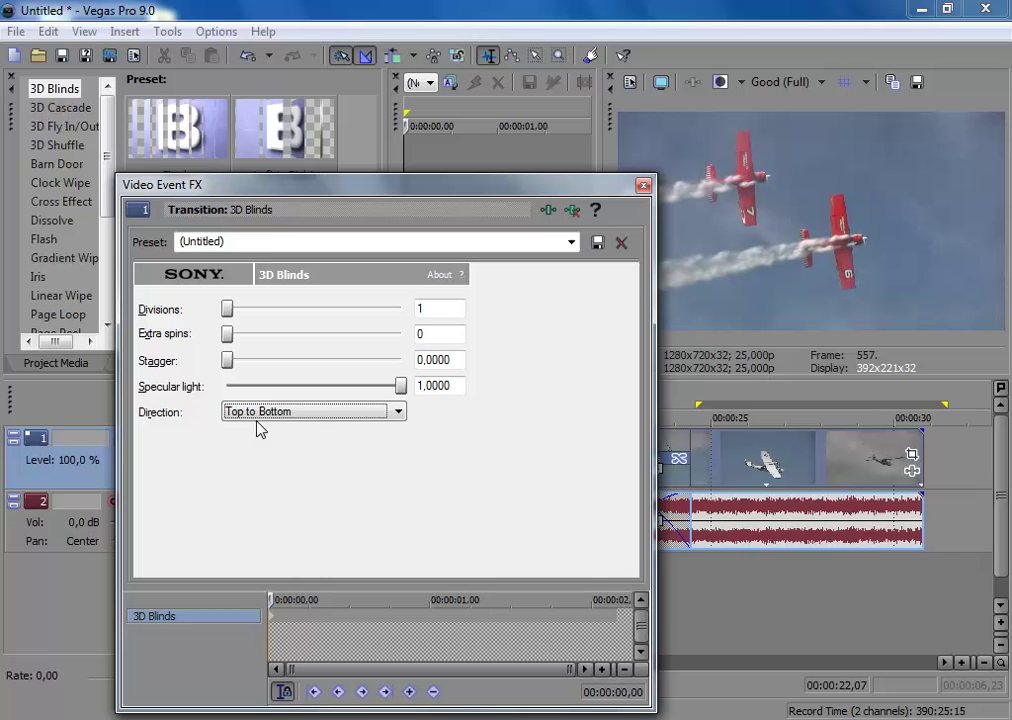
{"action": "left_click", "coordinate": [643, 186]}
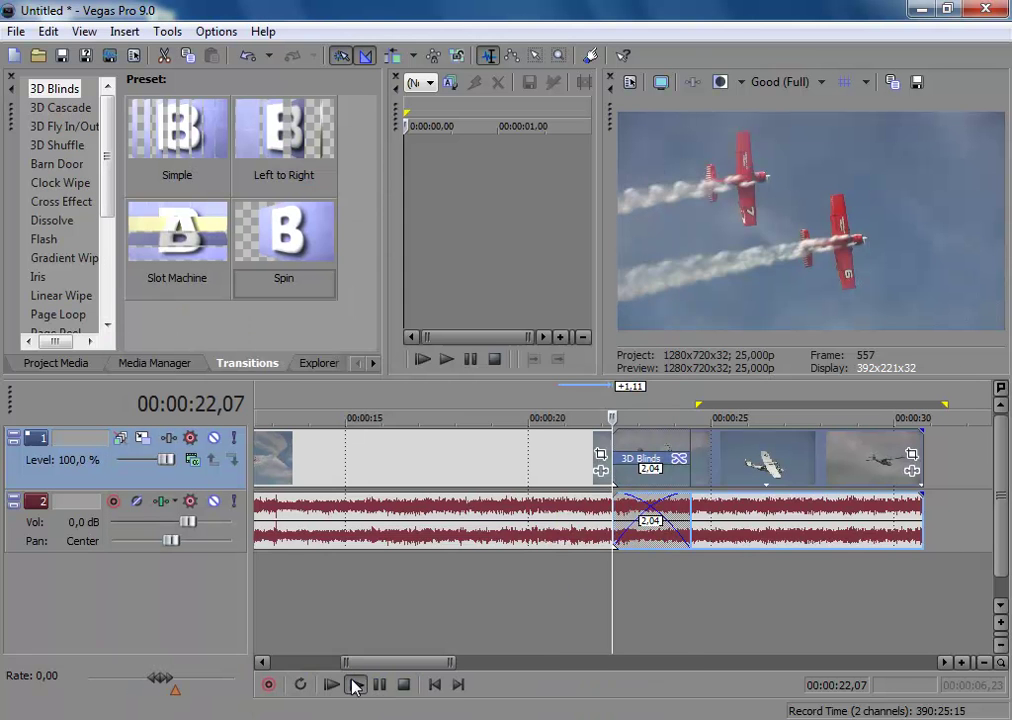
- Play the 3D Blinds transition with its new direction and check the preview quality options
{"action": "left_click", "coordinate": [355, 685]}
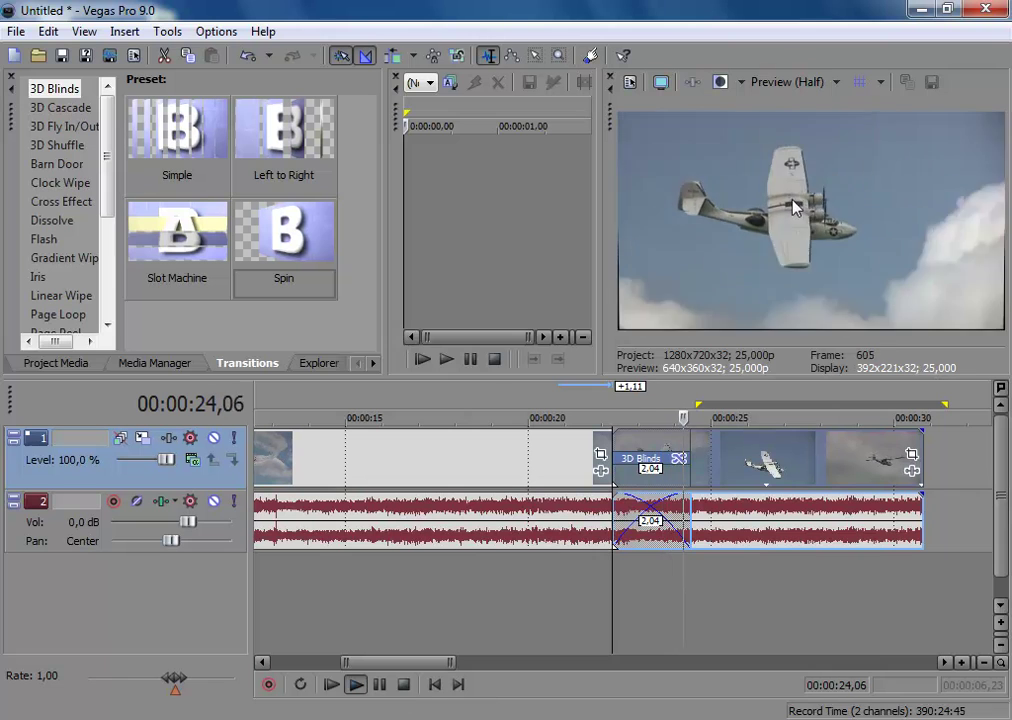
{"action": "left_click", "coordinate": [403, 684]}
{"action": "left_click", "coordinate": [787, 82]}
{"action": "left_click", "coordinate": [700, 150]}
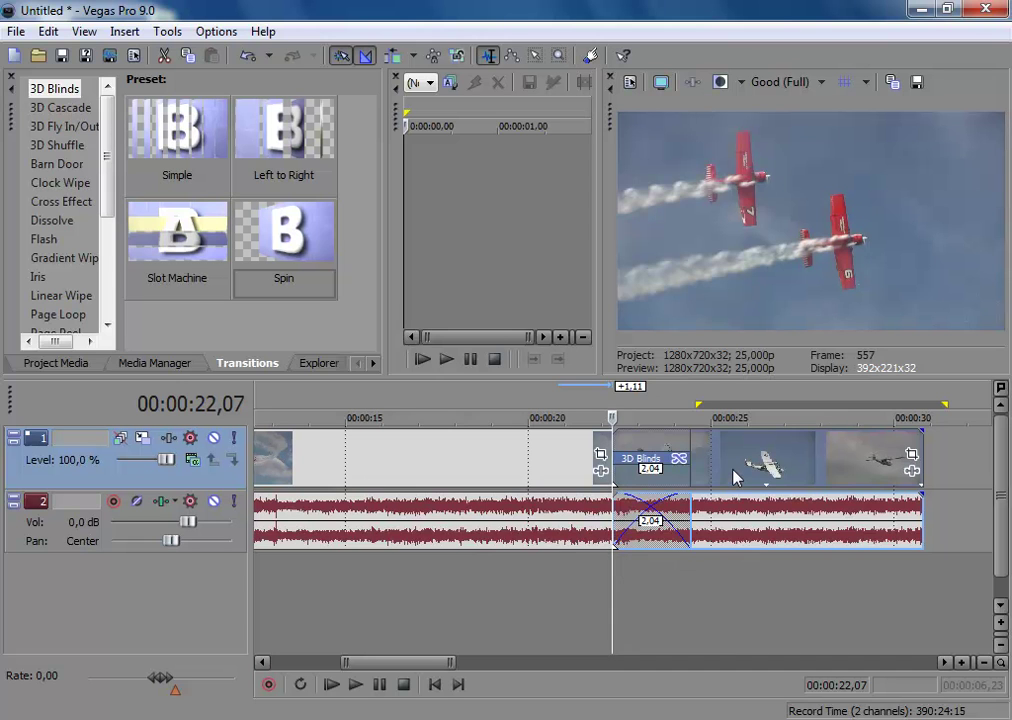
- Move the second clip off the first to remove the overlap, and move it back to overlap by 2 seconds and 4 frames
{"action": "left_click_drag", "start_coordinate": [740, 458], "coordinate": [815, 452]}
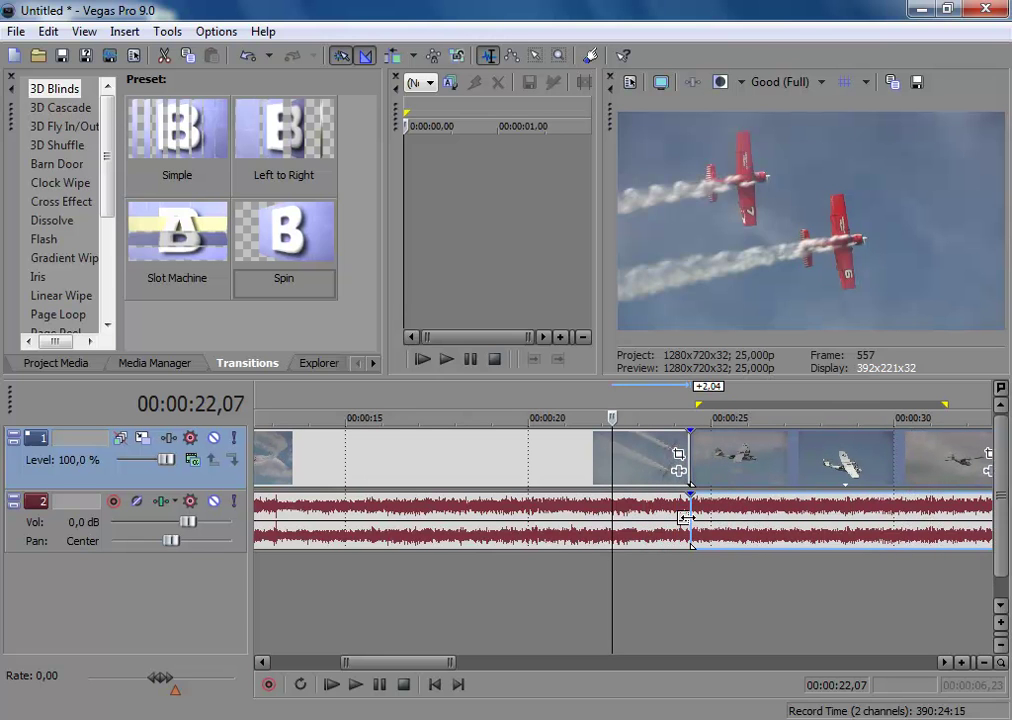
{"action": "left_click_drag", "start_coordinate": [831, 462], "coordinate": [797, 452]}
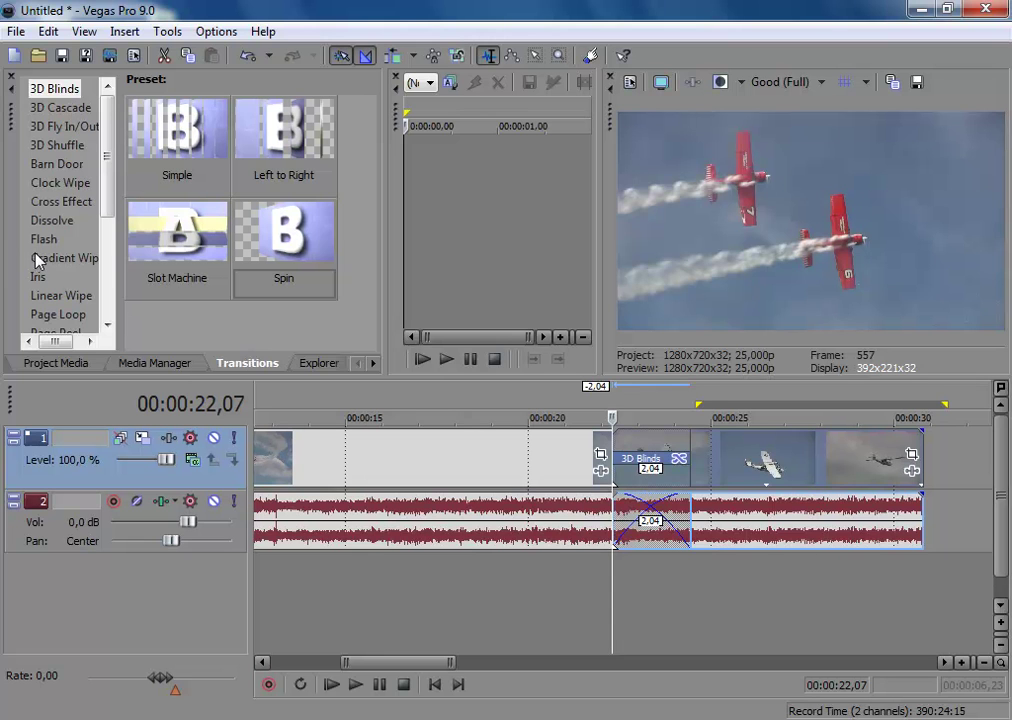
- Replace the transition between the two clips with the Additive Dissolve preset and dismiss its settings
{"action": "left_click", "coordinate": [45, 221]}
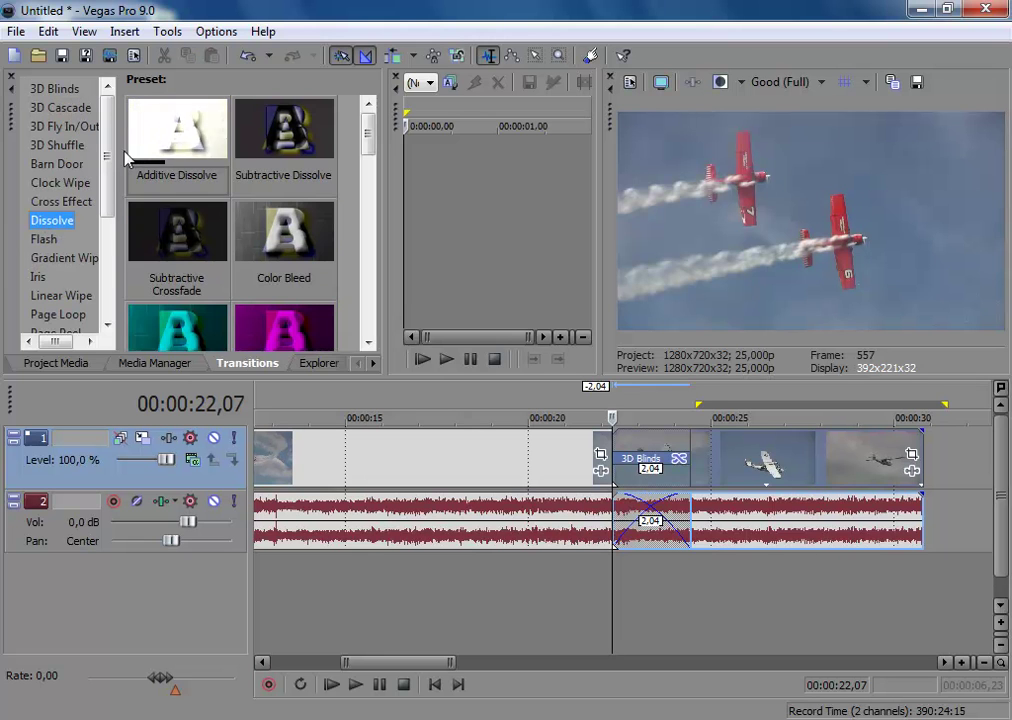
{"action": "left_click_drag", "start_coordinate": [244, 202], "coordinate": [651, 447]}
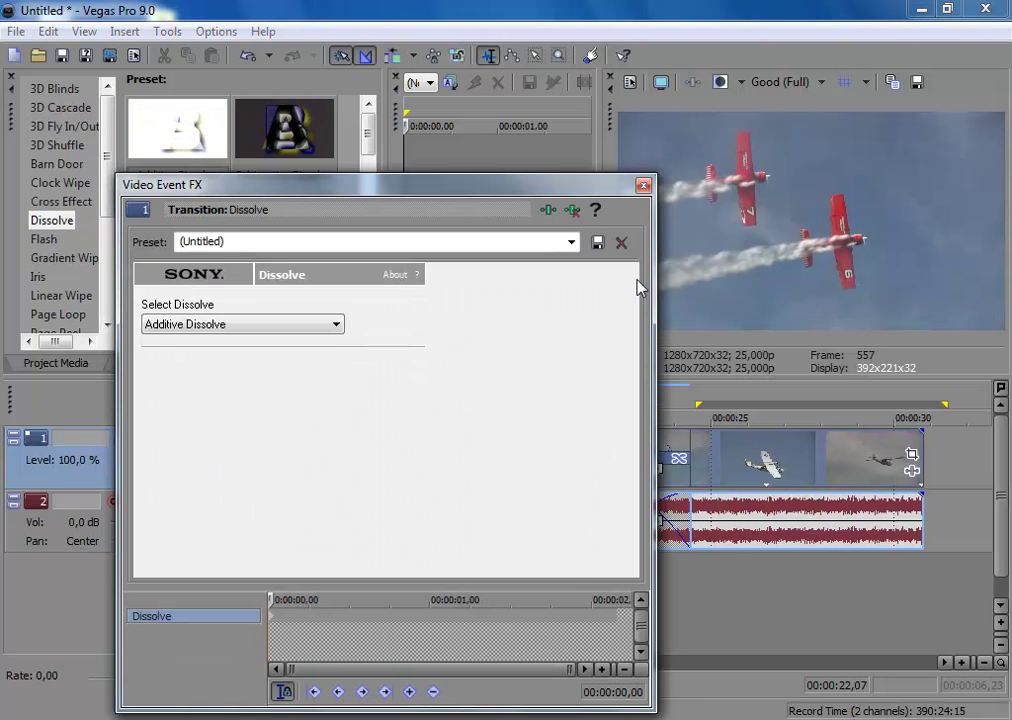
{"action": "left_click", "coordinate": [644, 186]}
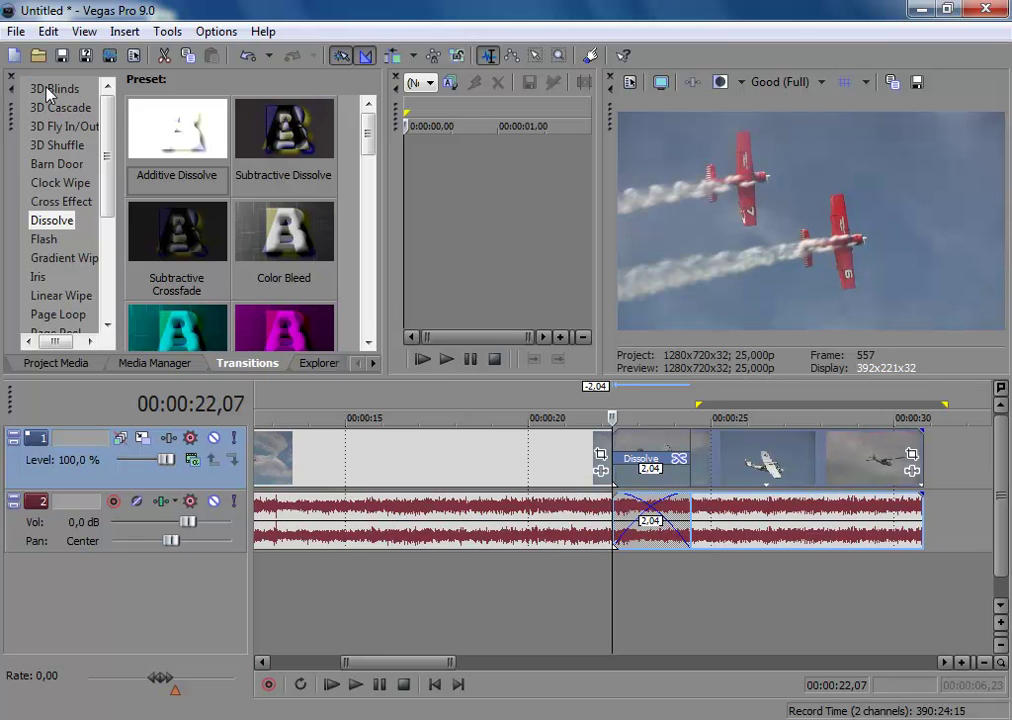
- Replace the Dissolve transition between the two clips with the Spin preset of 3D Blinds, keeping its default settings
{"action": "left_click", "coordinate": [47, 90]}
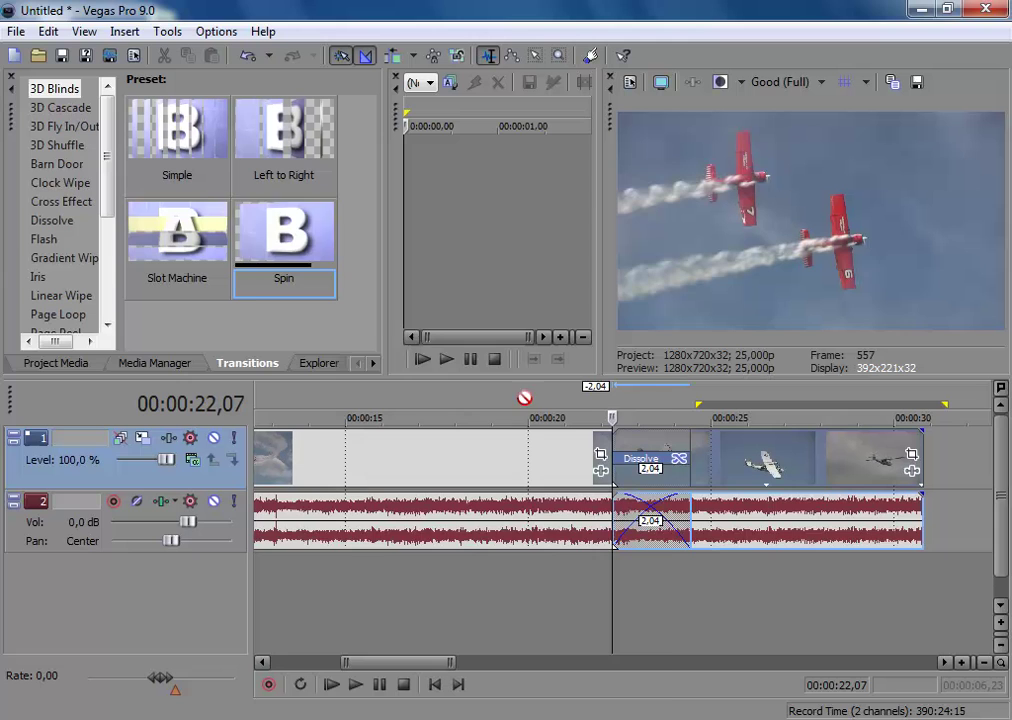
{"action": "left_click_drag", "start_coordinate": [524, 397], "coordinate": [648, 452]}
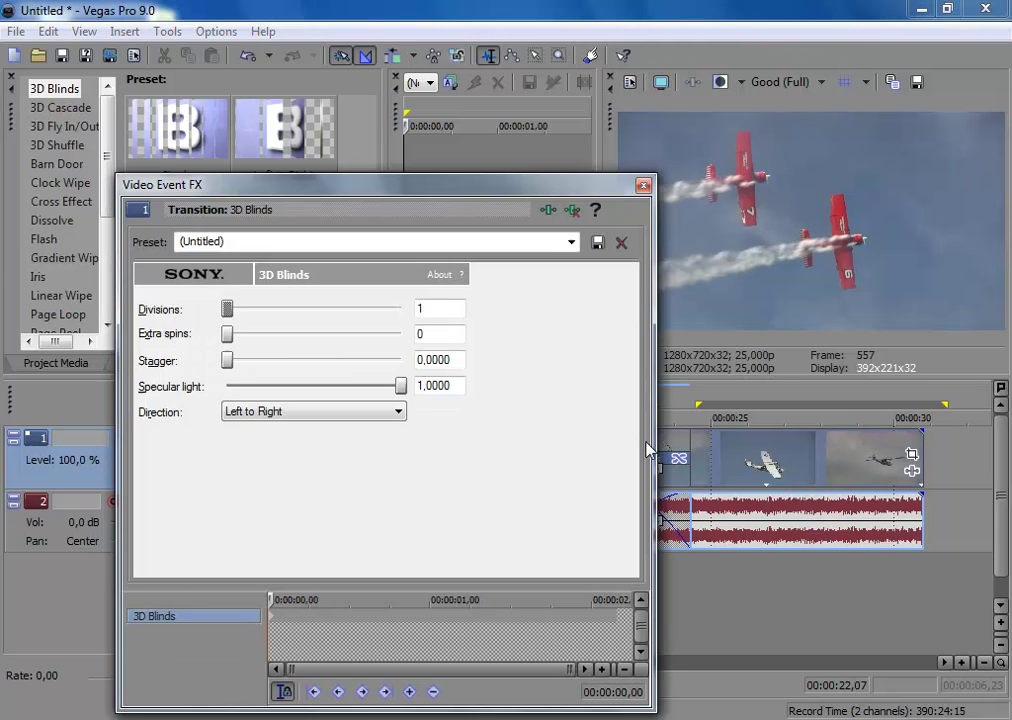
{"action": "left_click", "coordinate": [643, 187]}
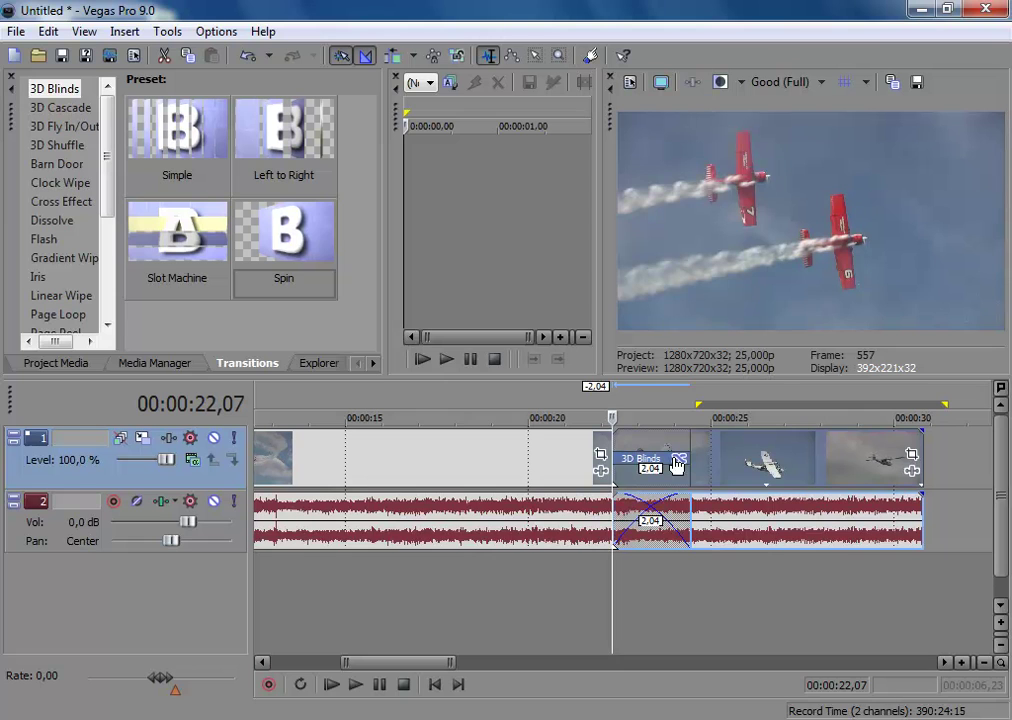
- Set the Divisions of the 3D Blinds transition to 4 and play the transition
{"action": "left_click", "coordinate": [678, 463]}
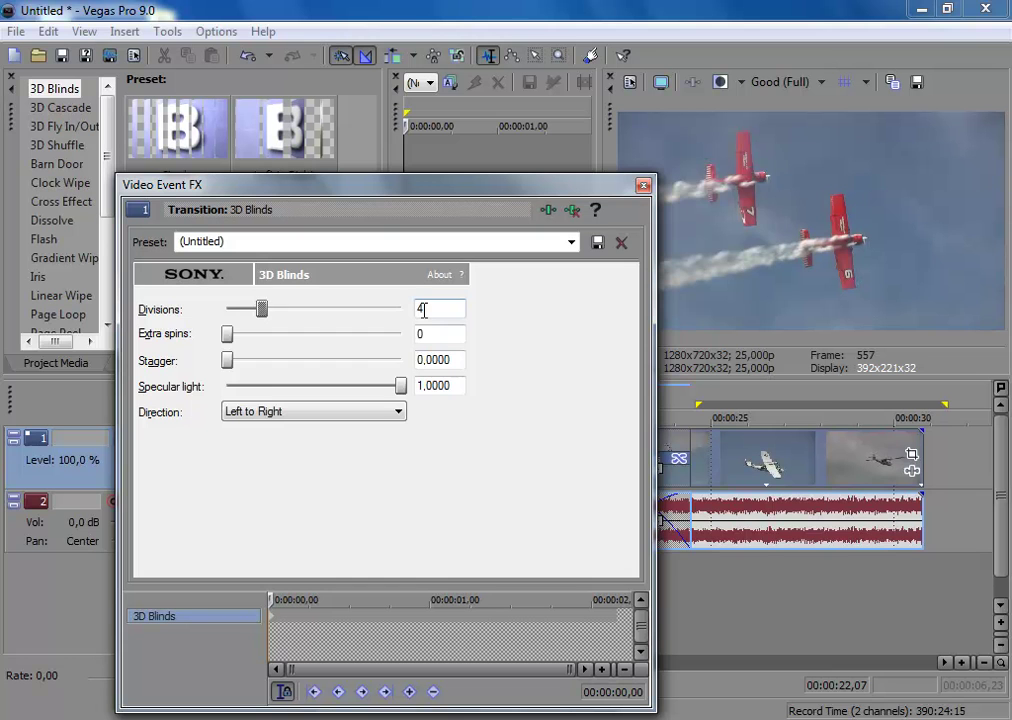
{"action": "left_click", "coordinate": [645, 188]}
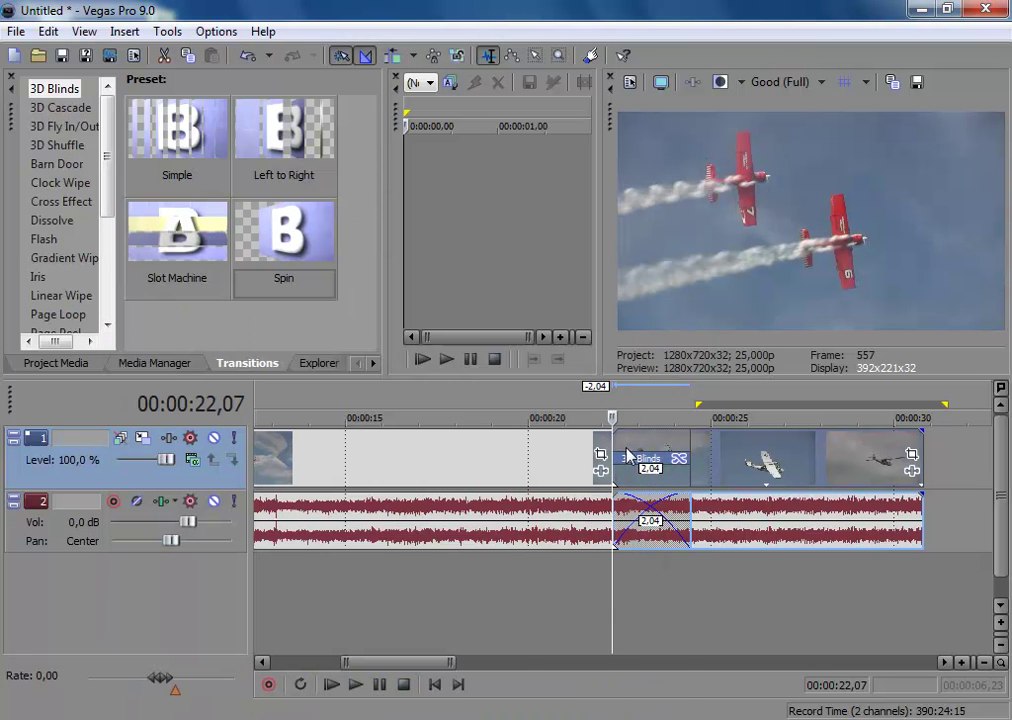
{"action": "left_click", "coordinate": [356, 684]}
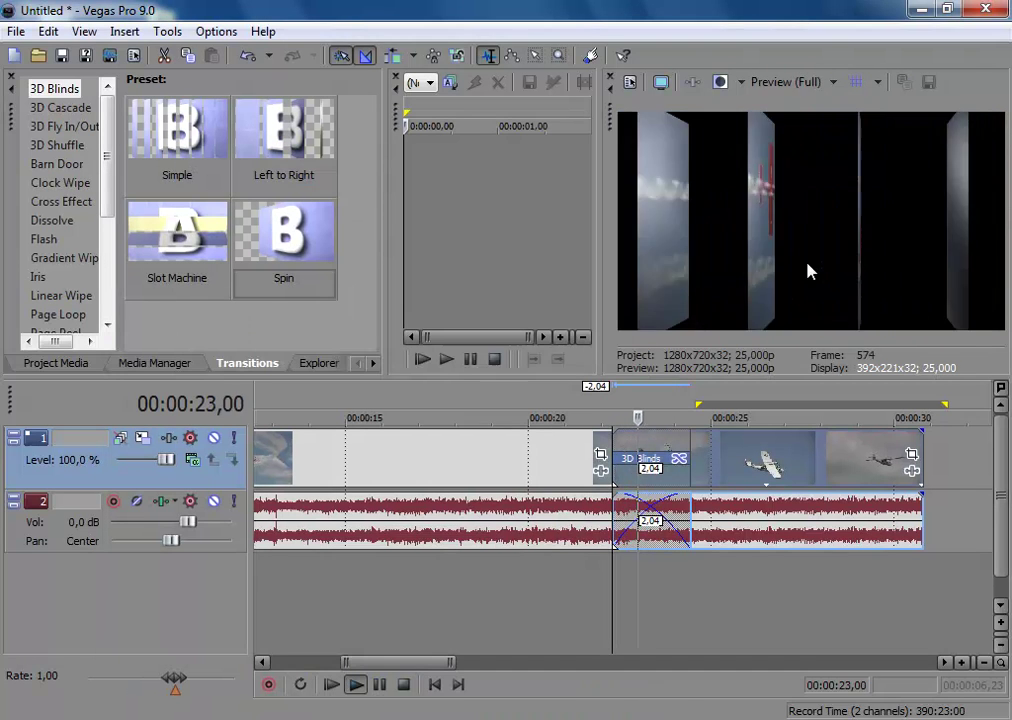
{"action": "left_click", "coordinate": [403, 684]}
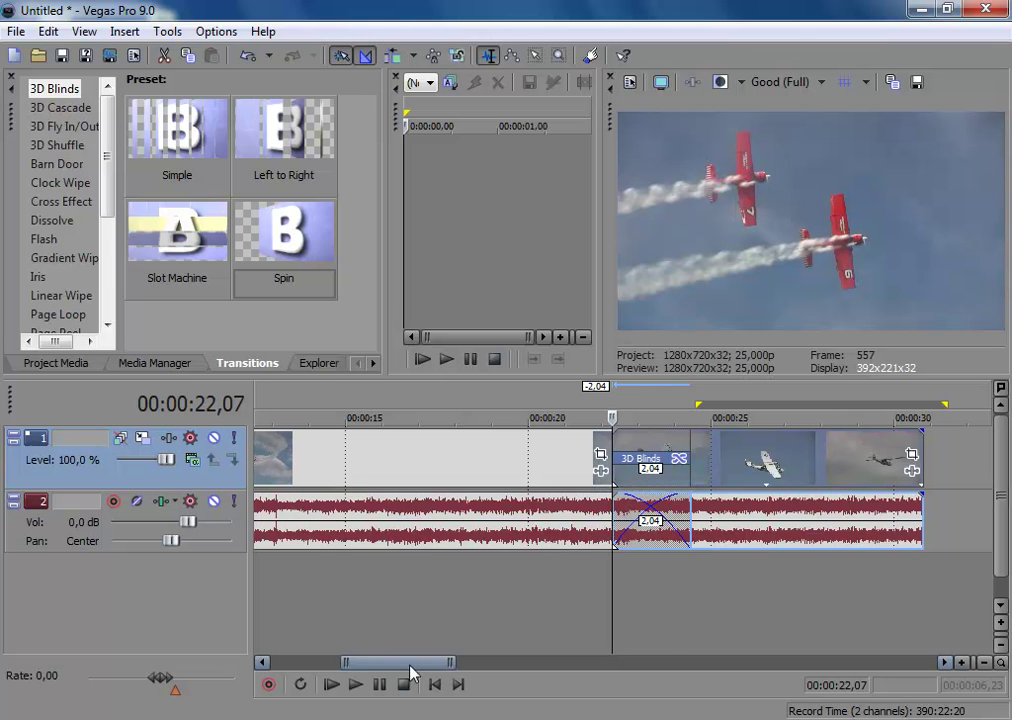
- Reopen the 3D Blinds transition settings and set Divisions to 1 at the start of the transition
{"action": "left_click", "coordinate": [678, 461]}
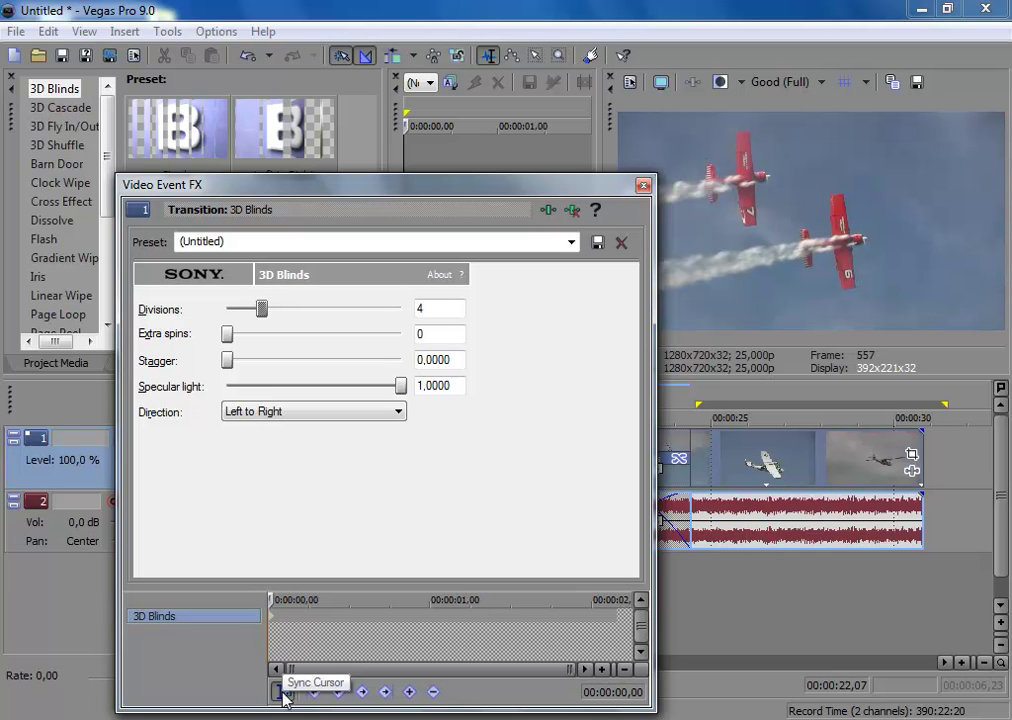
{"action": "left_click_drag", "start_coordinate": [406, 196], "coordinate": [279, 254]}
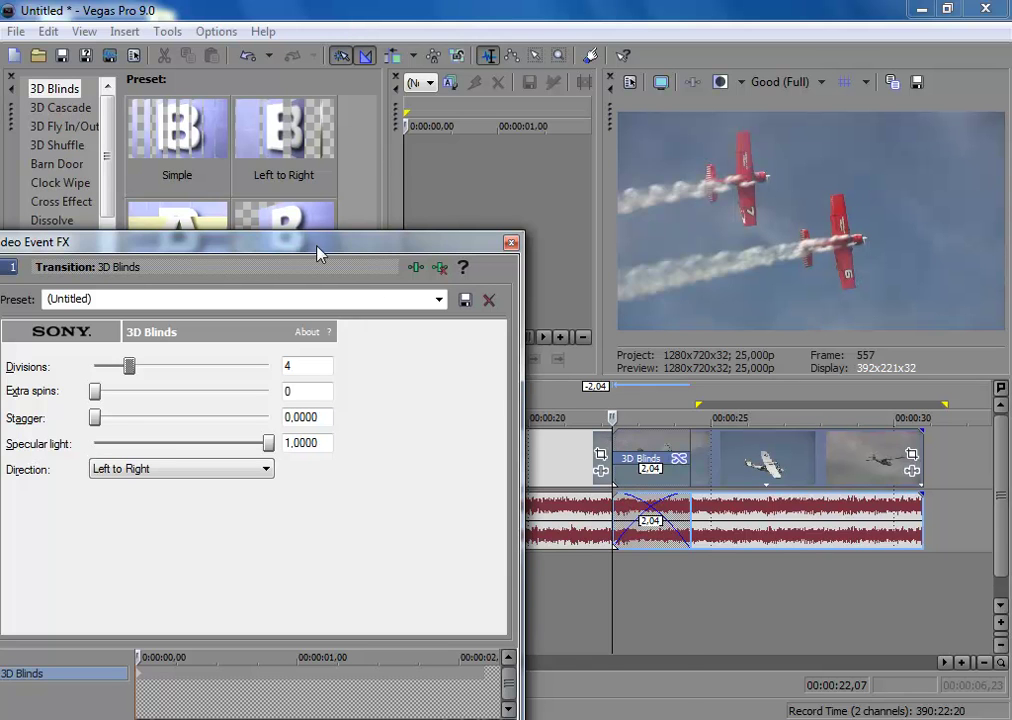
{"action": "left_click_drag", "start_coordinate": [317, 253], "coordinate": [467, 180]}
{"action": "left_click_drag", "start_coordinate": [279, 300], "coordinate": [213, 292]}
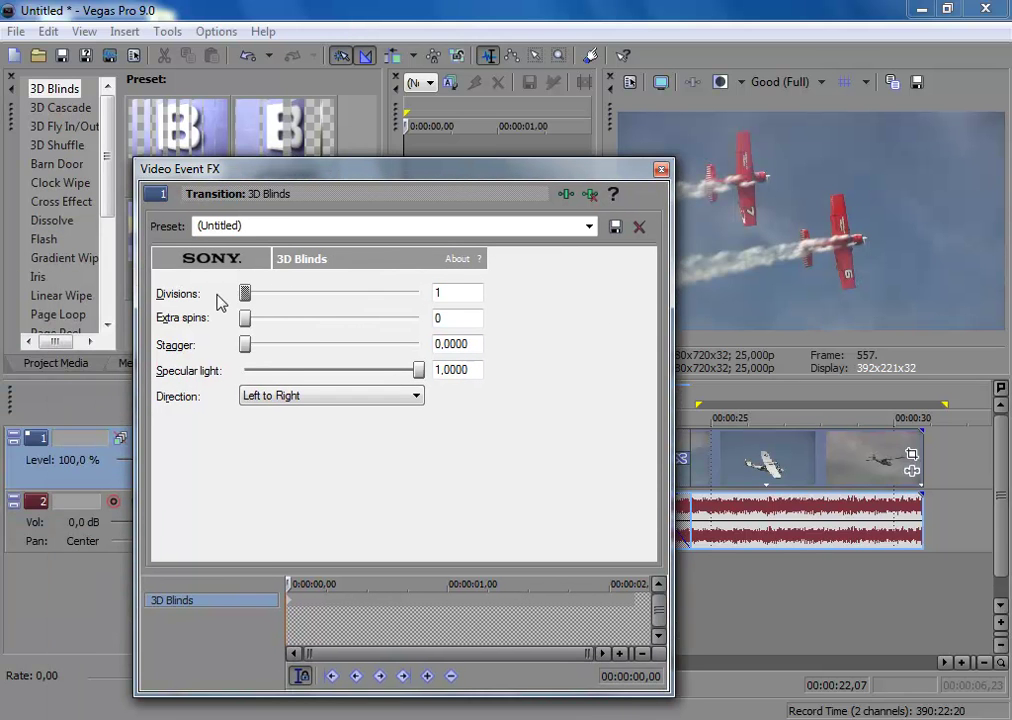
- Add a keyframe at the end of the transition (00:00:02,04) and set Divisions to 8 there
{"action": "left_click", "coordinate": [636, 608]}
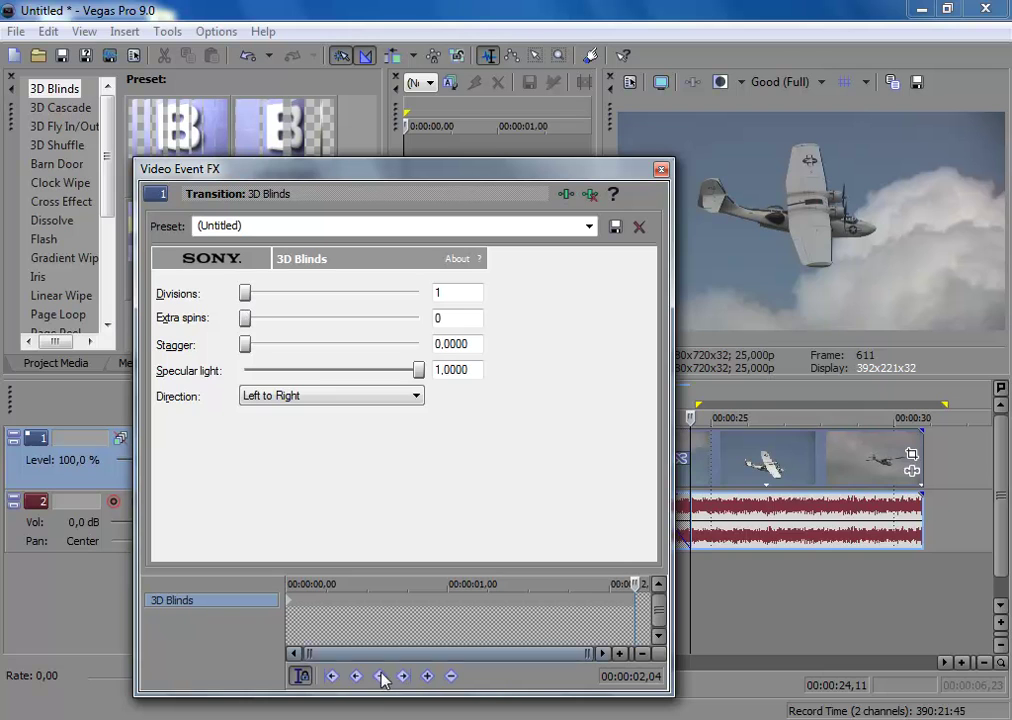
{"action": "left_click", "coordinate": [427, 676]}
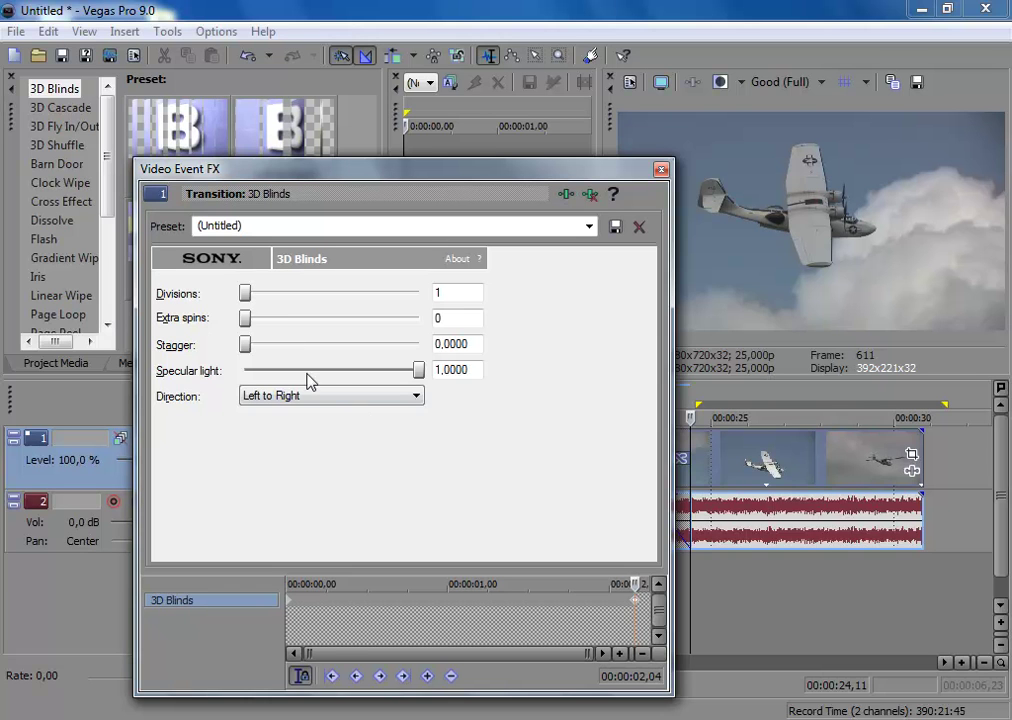
{"action": "left_click_drag", "start_coordinate": [245, 294], "coordinate": [304, 297]}
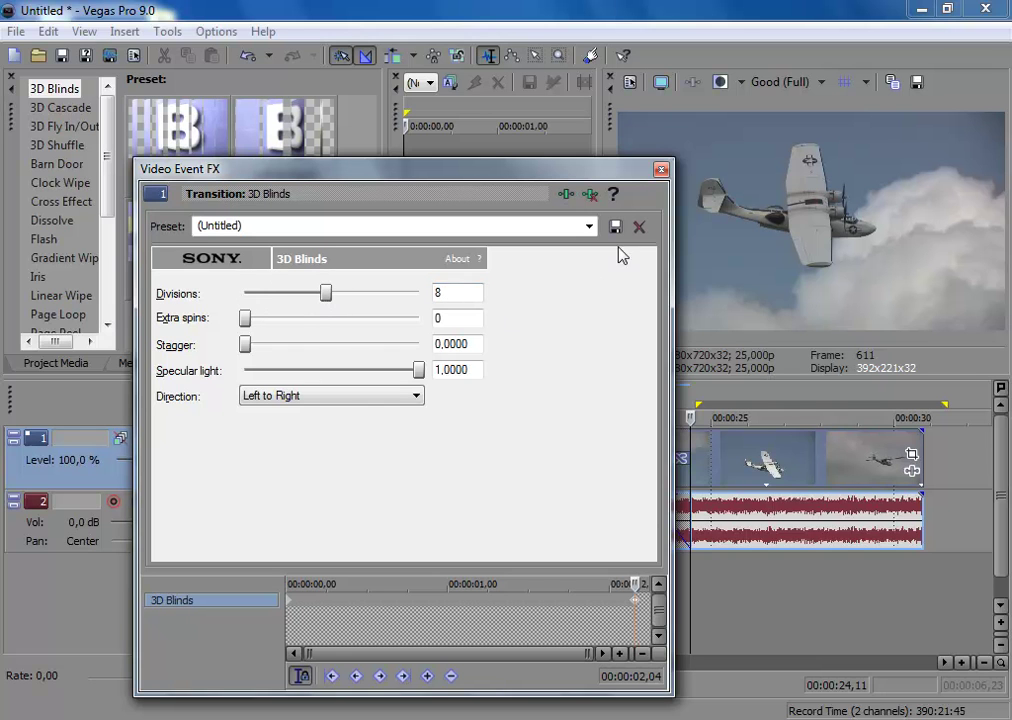
{"action": "left_click", "coordinate": [661, 169]}
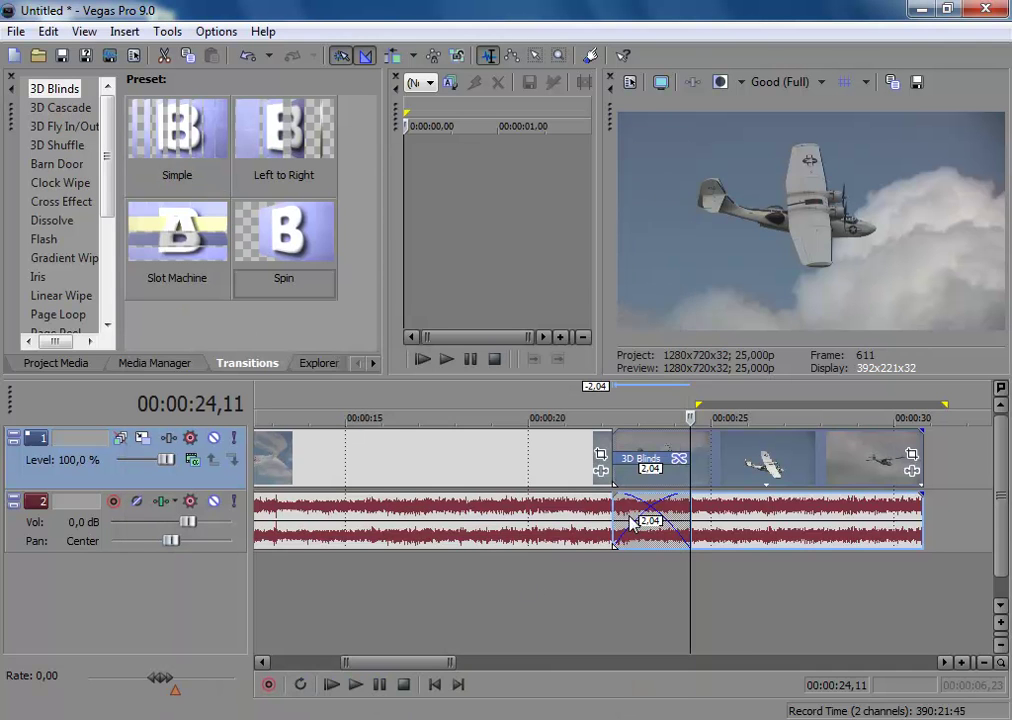
- Play the keyframed 3D Blinds transition from just before the overlap, at 00:00:22,01
{"action": "left_click", "coordinate": [603, 450]}
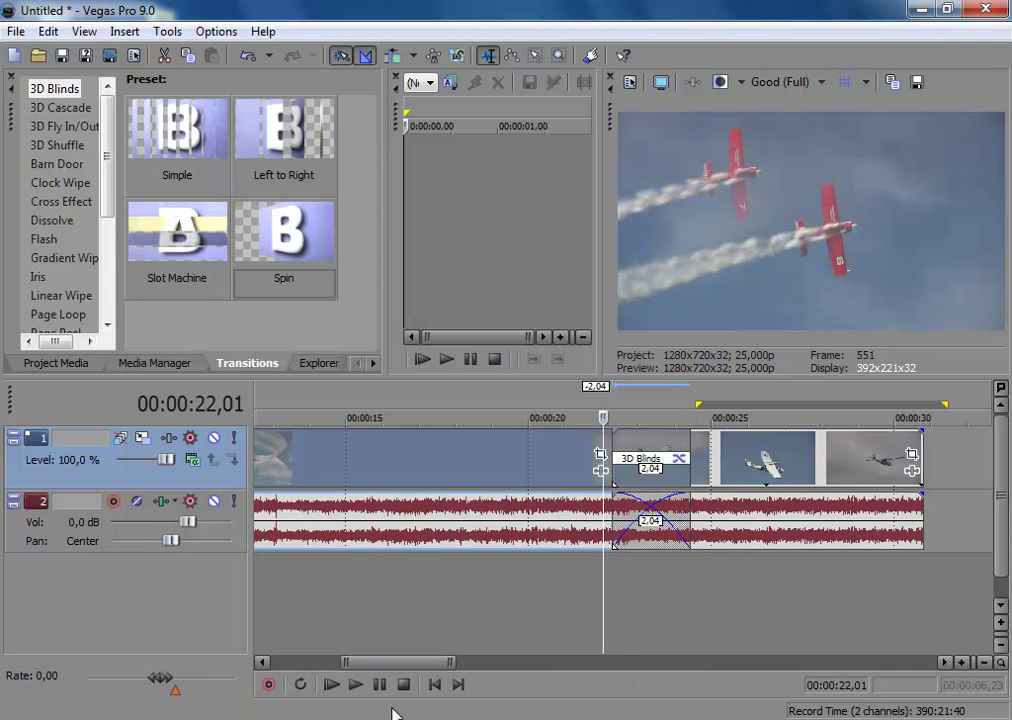
{"action": "left_click", "coordinate": [355, 684]}
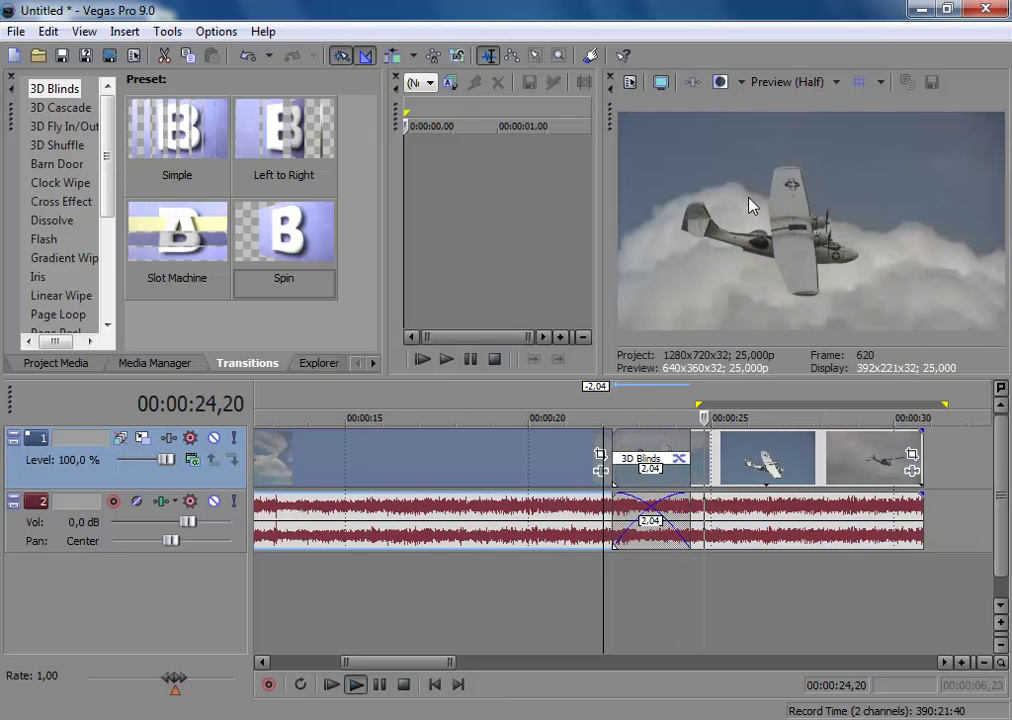
{"action": "left_click", "coordinate": [401, 687]}
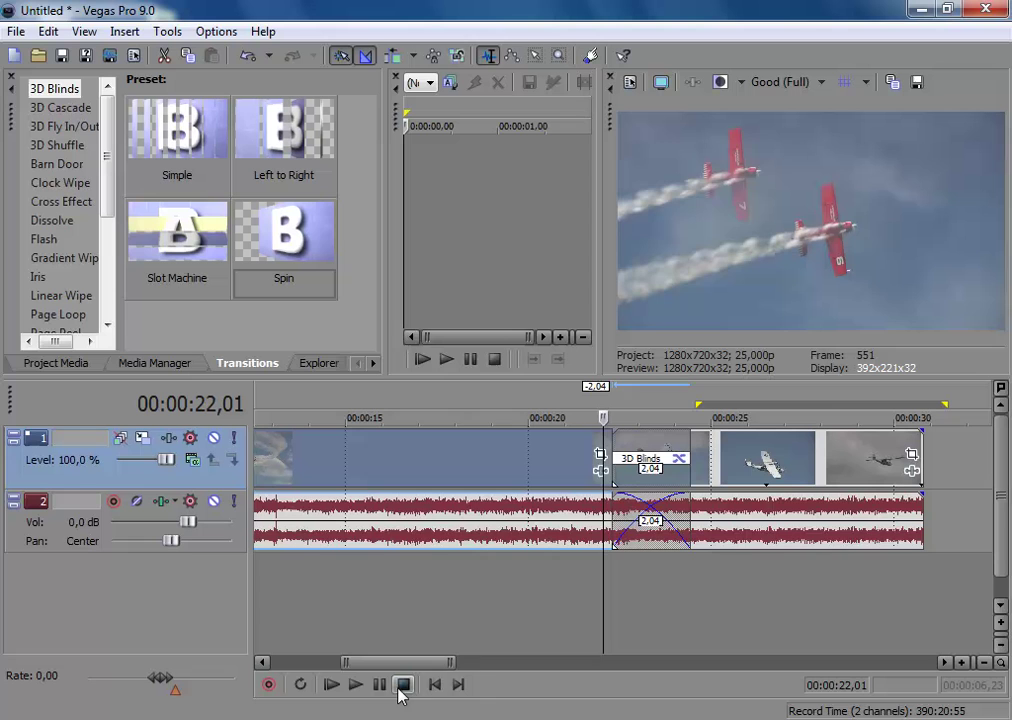
- Delete the keyframe at the end of the 3D Blinds transition
{"action": "left_click", "coordinate": [677, 458]}
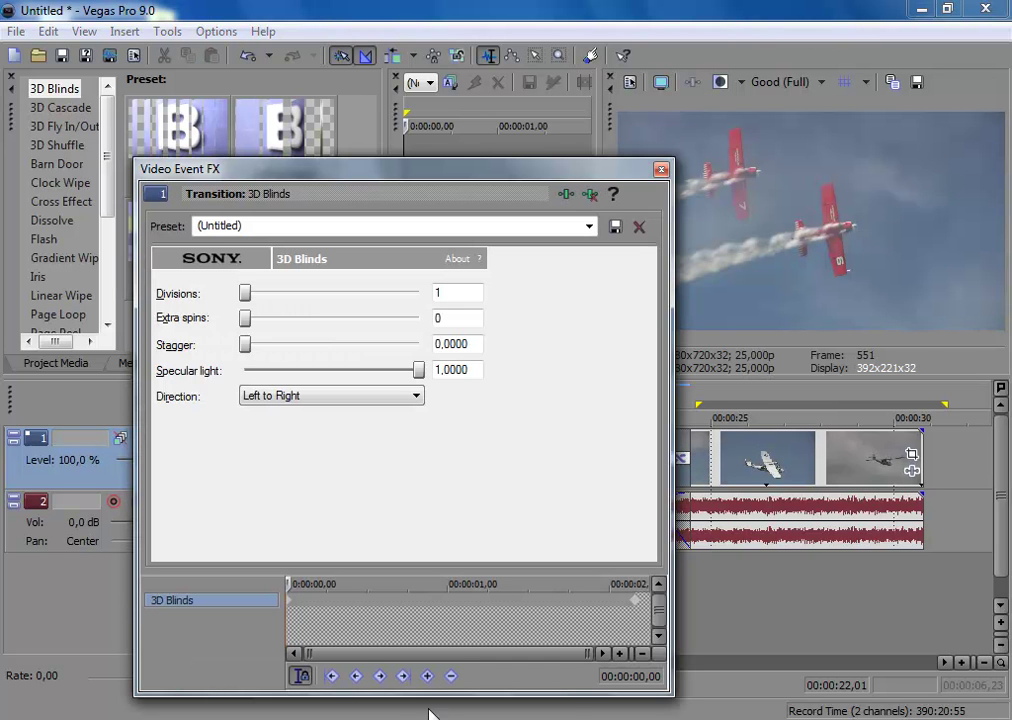
{"action": "left_click", "coordinate": [637, 603]}
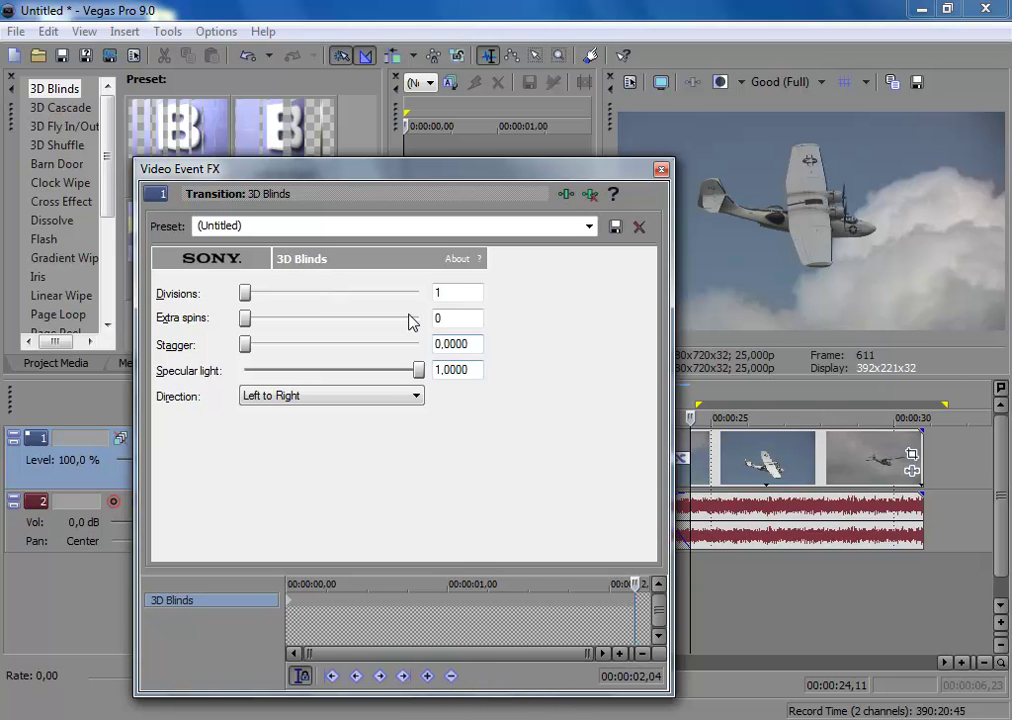
{"action": "left_click", "coordinate": [661, 170]}
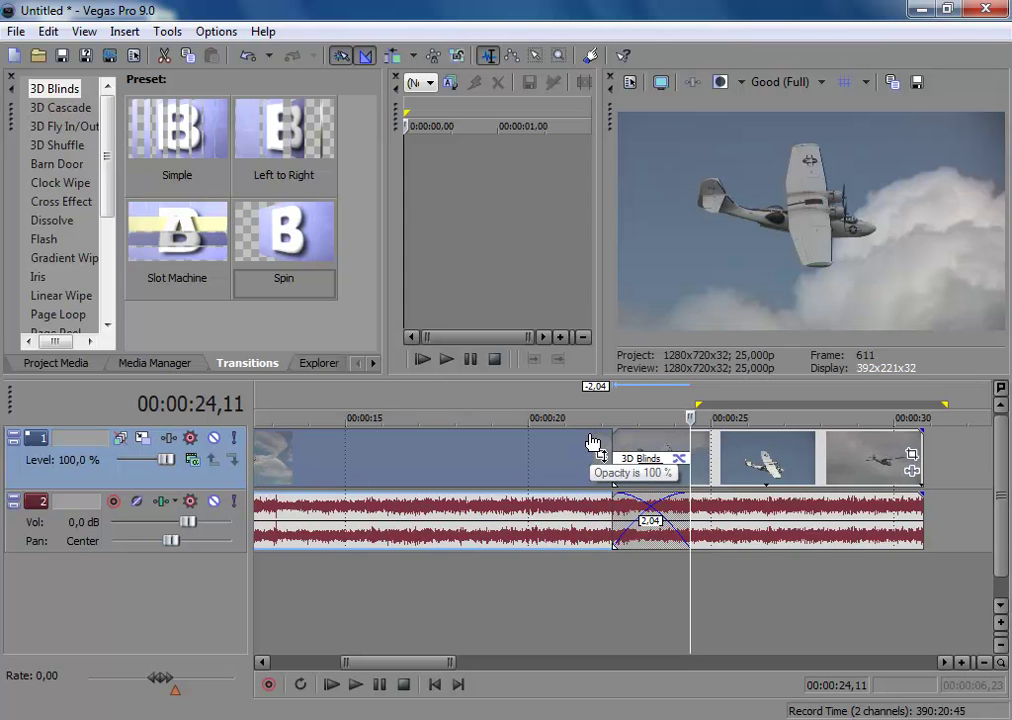
- Select the time range from 00:00:21,09 to 00:00:25,05 around the transition and play it with looping enabled
{"action": "left_click_drag", "start_coordinate": [717, 578], "coordinate": [577, 565]}
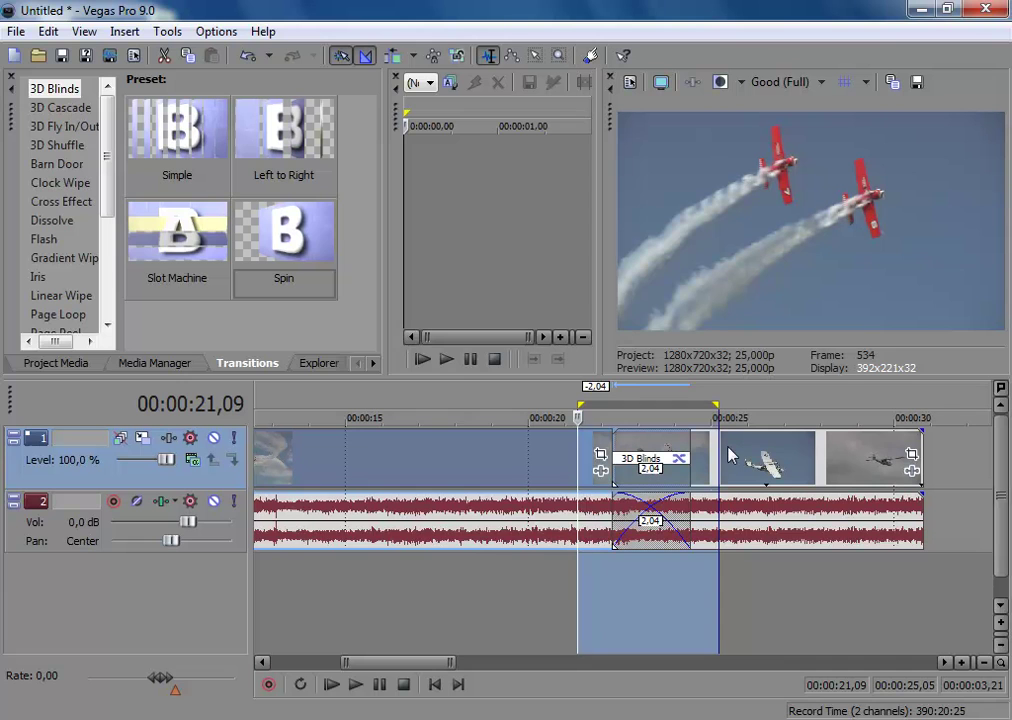
{"action": "left_click", "coordinate": [301, 685]}
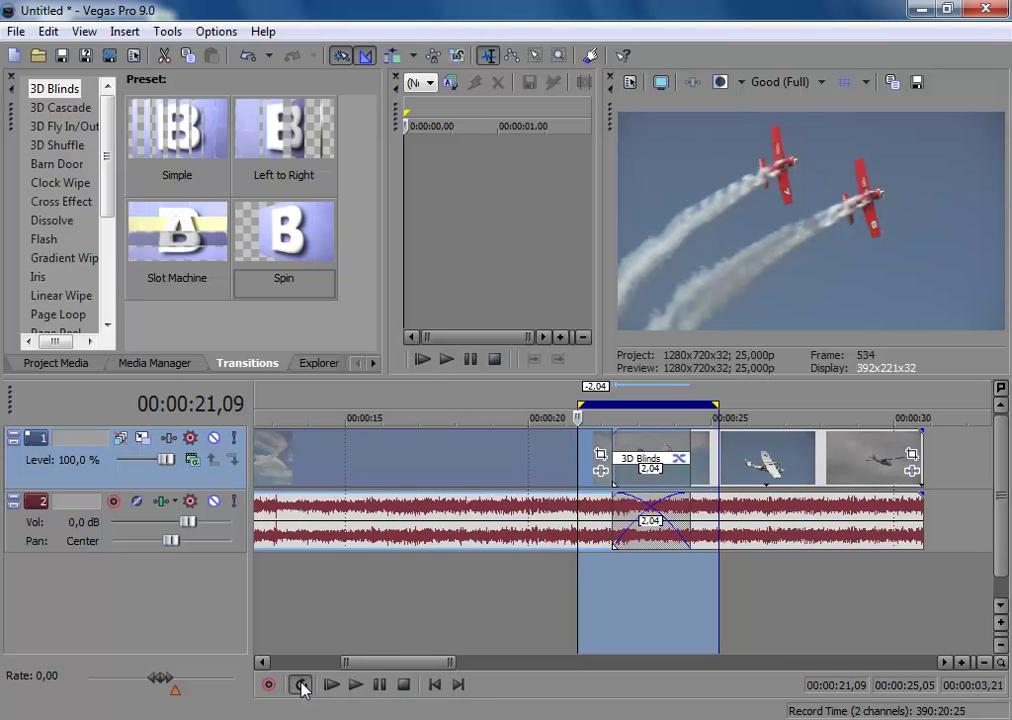
{"action": "left_click", "coordinate": [354, 686]}
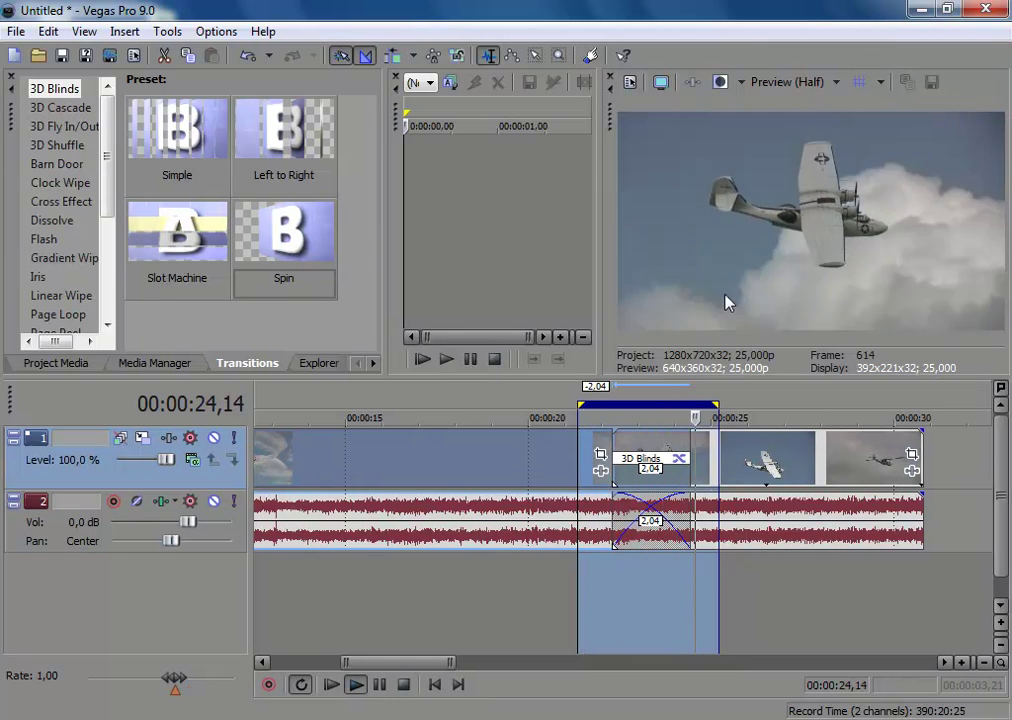
{"action": "left_click", "coordinate": [404, 686]}
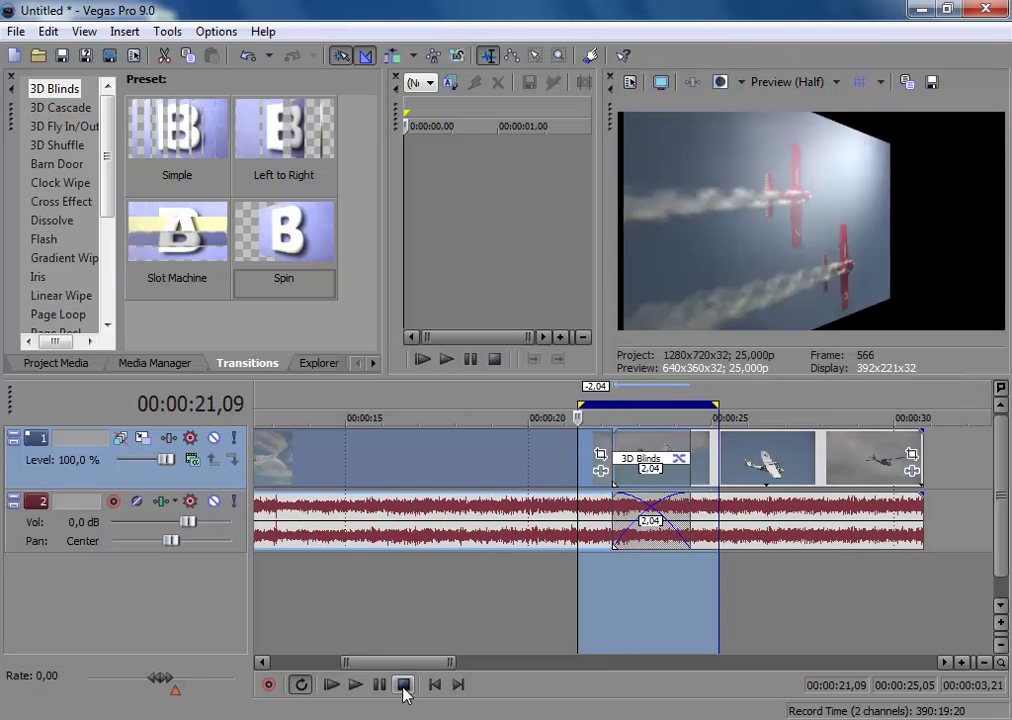
- Set the Divisions of the 3D Blinds transition to 4 and start looped playback of the selected range
{"action": "left_click", "coordinate": [679, 463]}
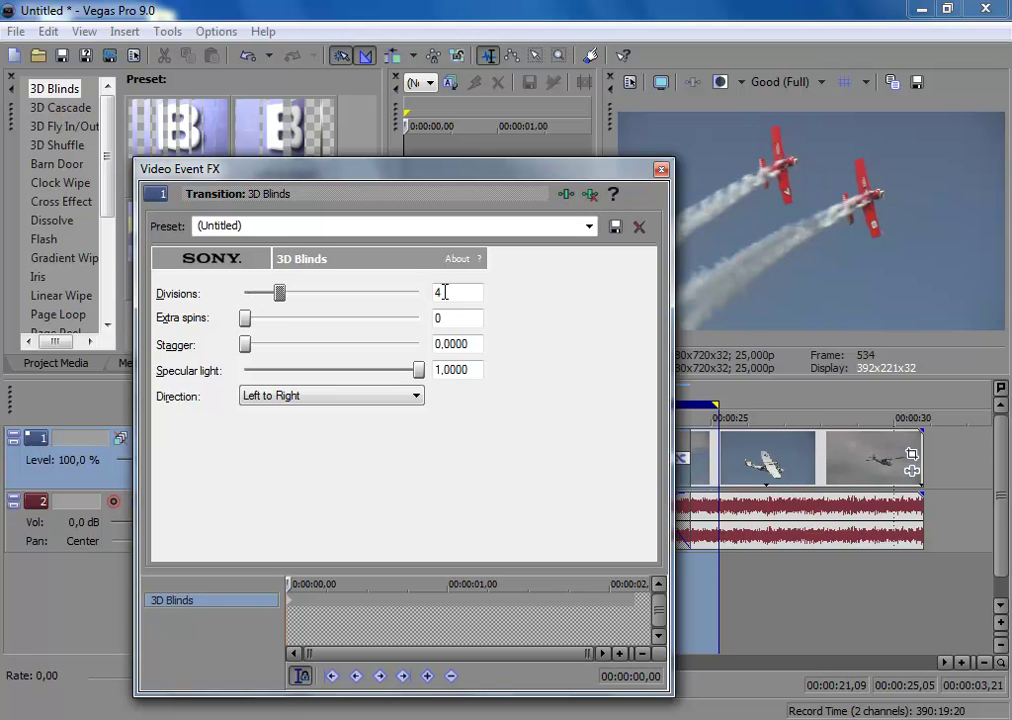
{"action": "left_click", "coordinate": [660, 171]}
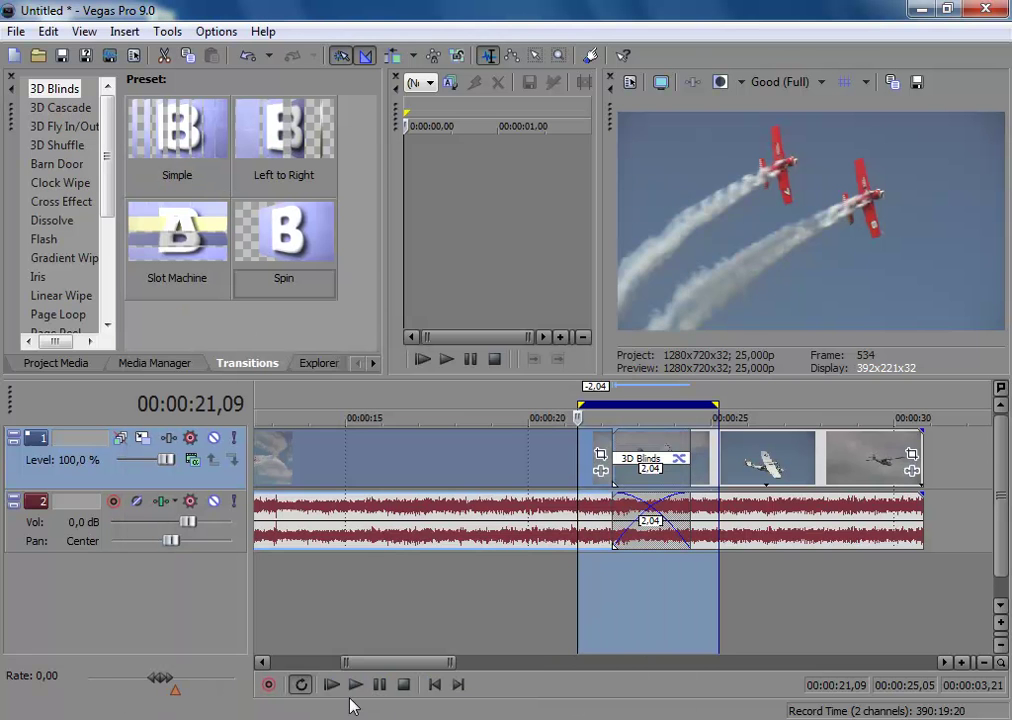
{"action": "left_click", "coordinate": [355, 686]}
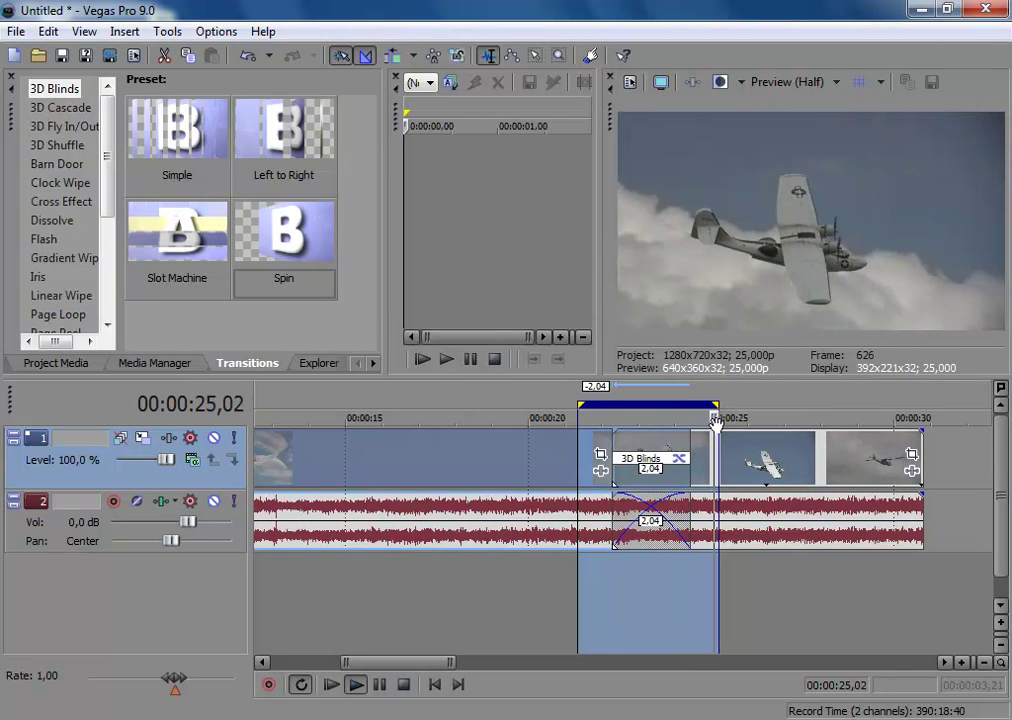
- Set the Divisions of the 3D Blinds transition to 2 while the loop keeps playing
{"action": "left_click", "coordinate": [684, 465]}
{"action": "left_click_drag", "start_coordinate": [279, 293], "coordinate": [257, 291]}
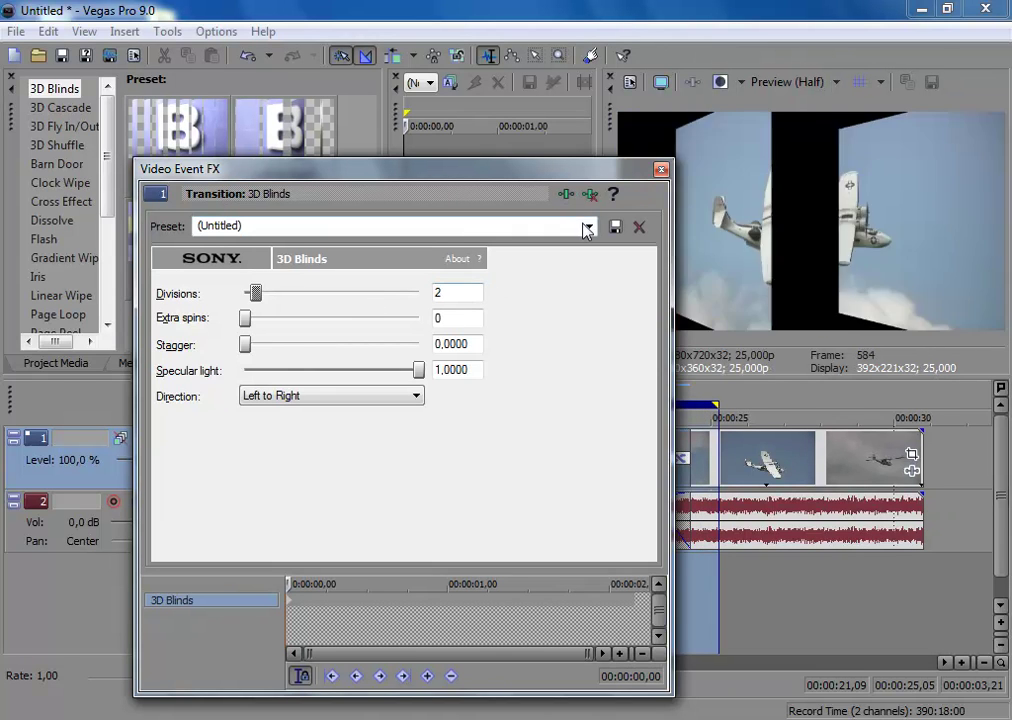
{"action": "left_click", "coordinate": [660, 171]}
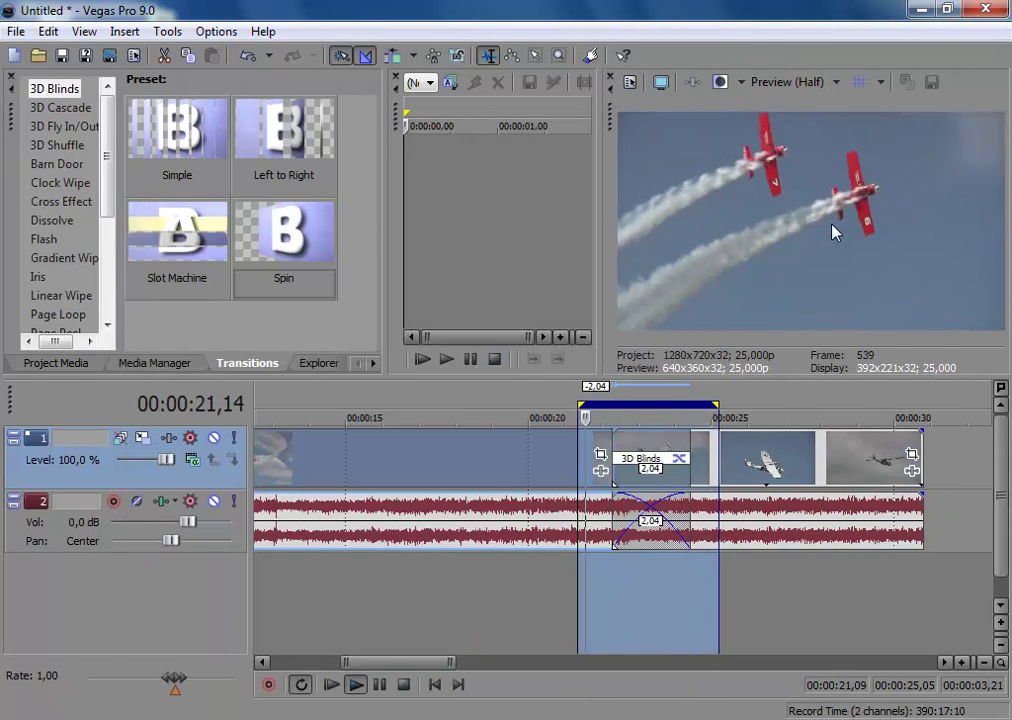
- Set the Divisions of the 3D Blinds transition to 6 during looped playback
{"action": "left_click", "coordinate": [681, 460]}
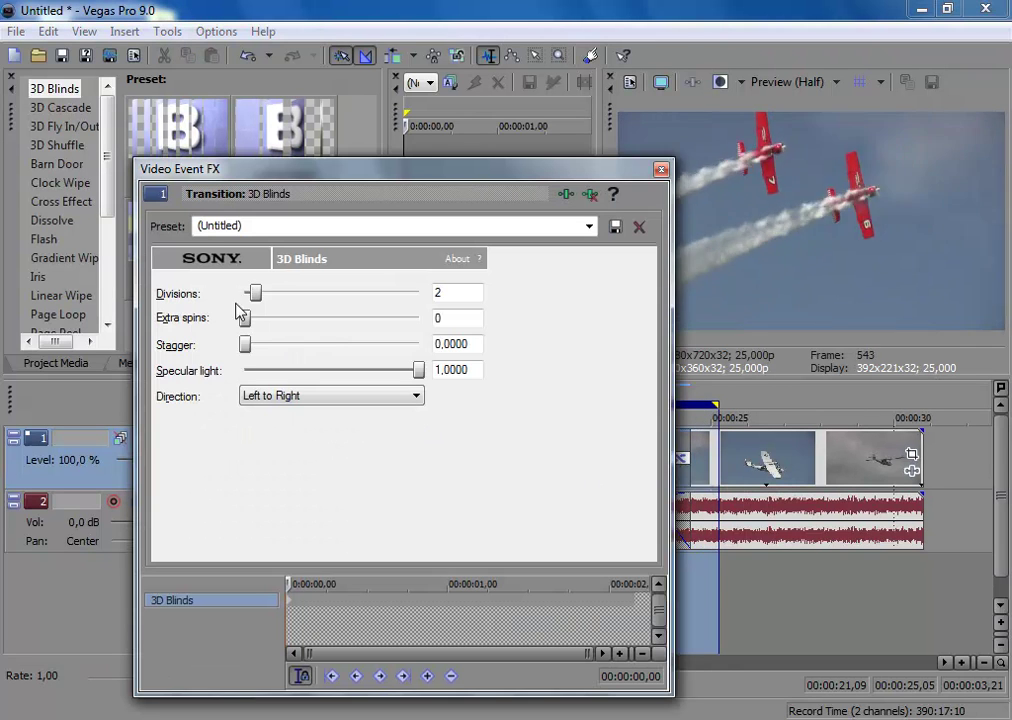
{"action": "left_click_drag", "start_coordinate": [256, 293], "coordinate": [302, 293]}
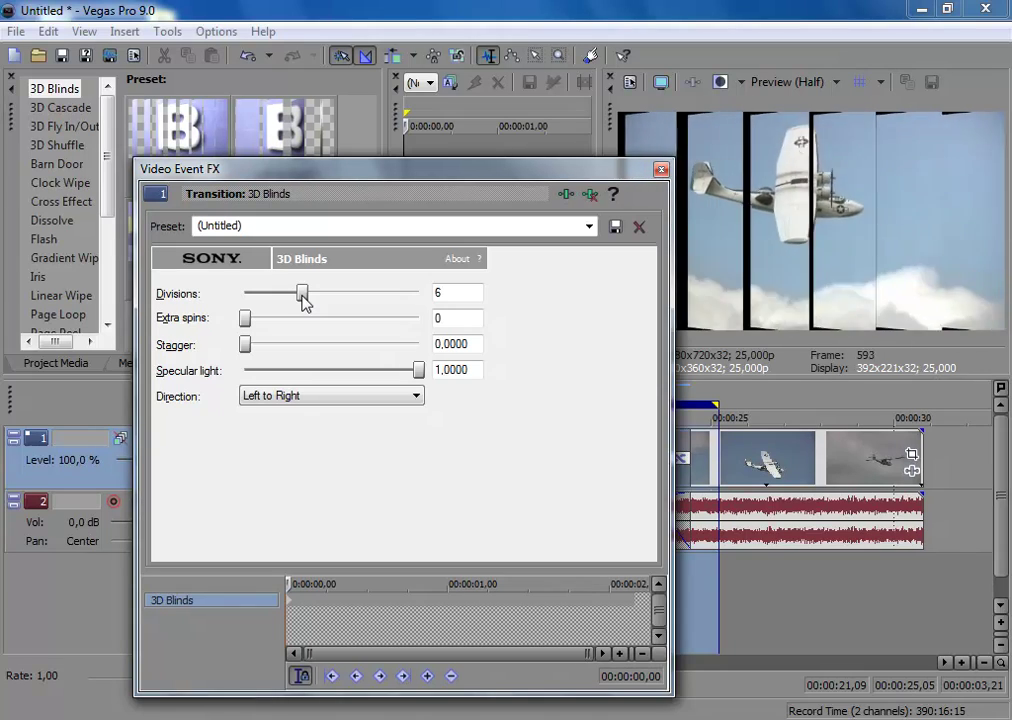
{"action": "left_click", "coordinate": [660, 170]}
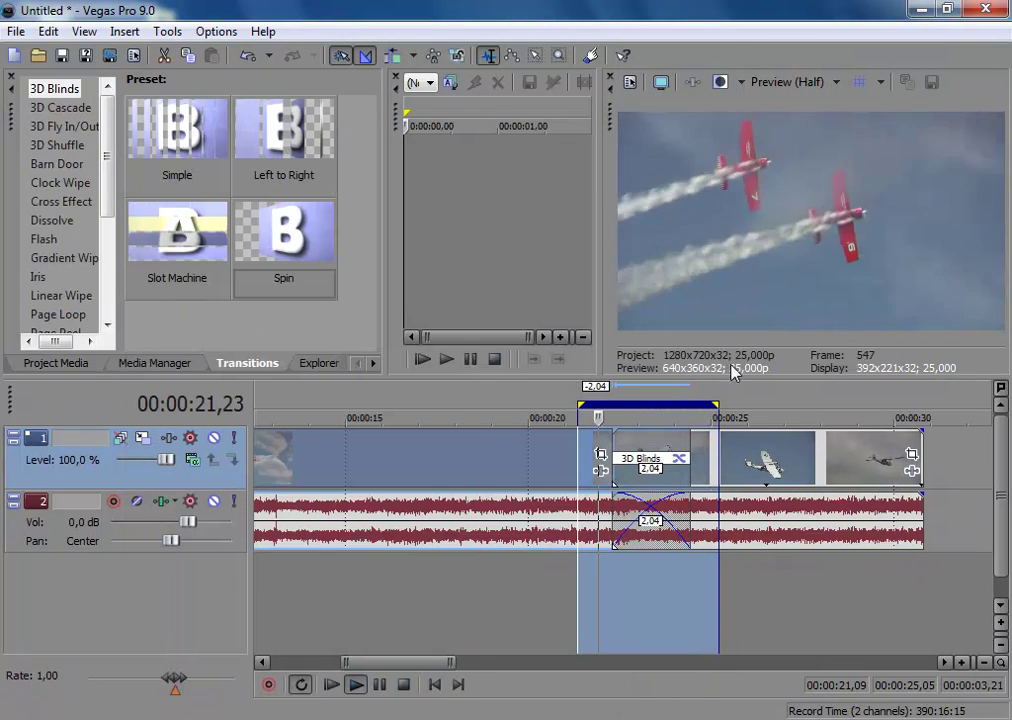